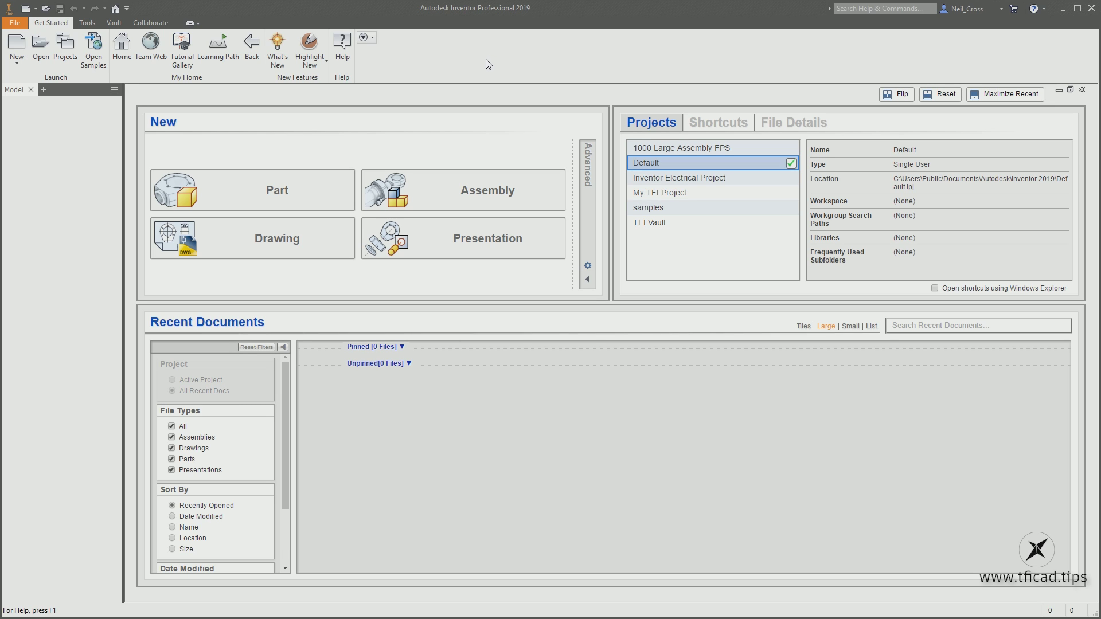
- Review the Application Options file locations and default template settings, leaving them unchanged
left_click(17, 24)
left_click(100, 362)
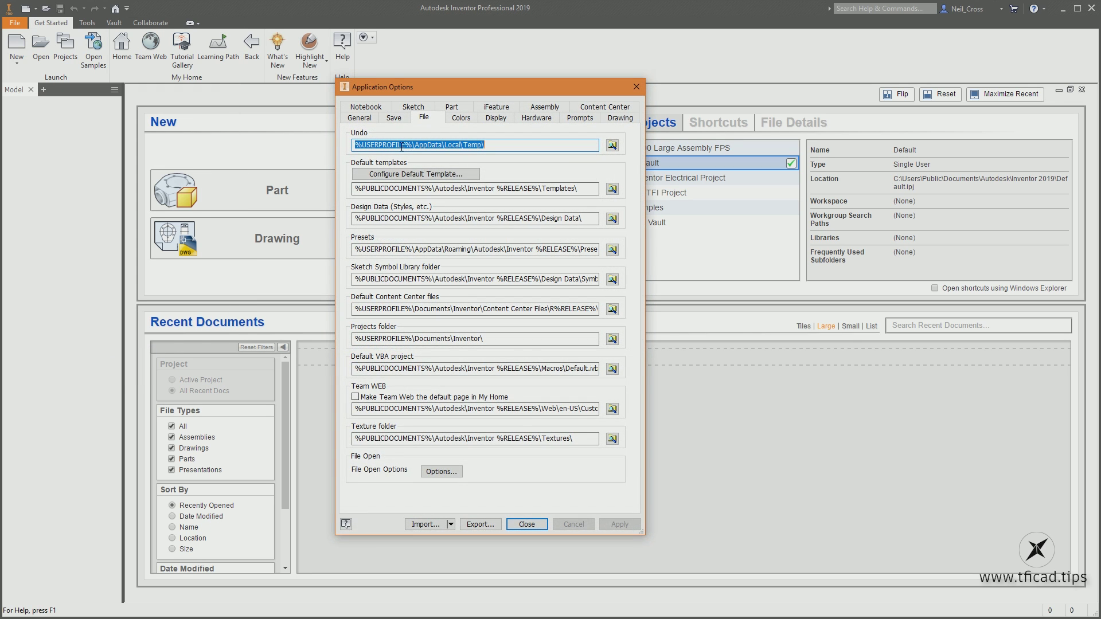
left_click(429, 120)
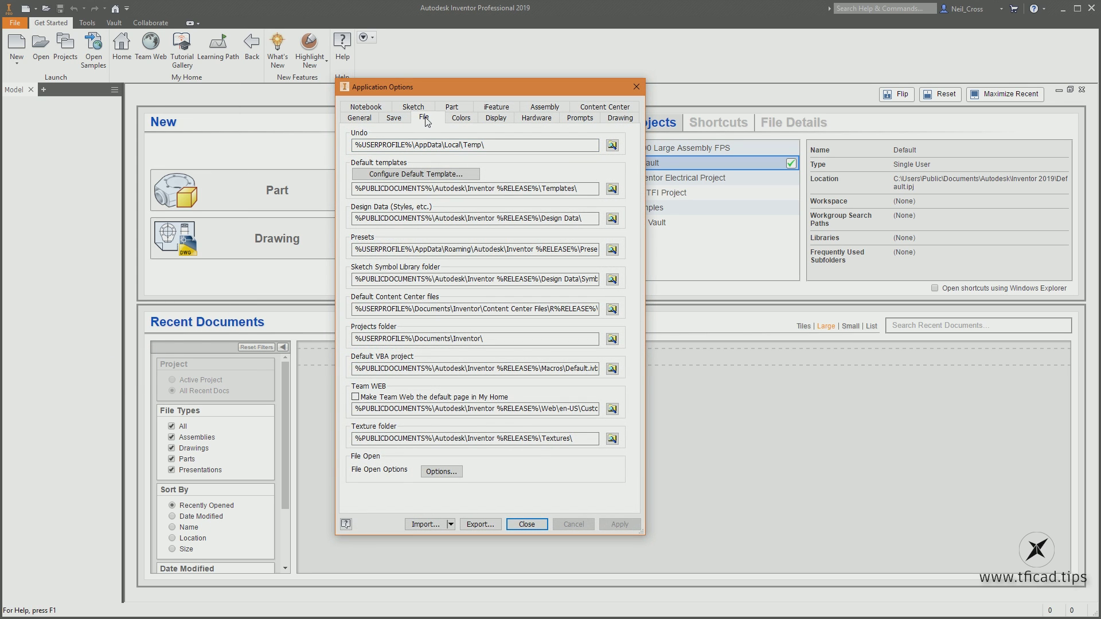
left_click(399, 175)
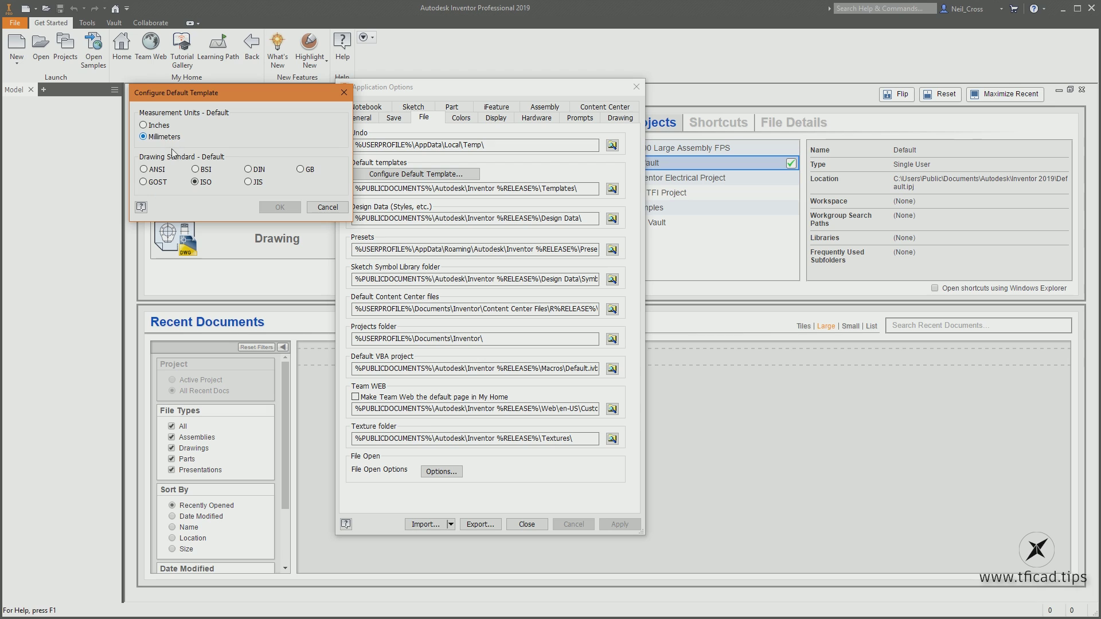
left_click(335, 208)
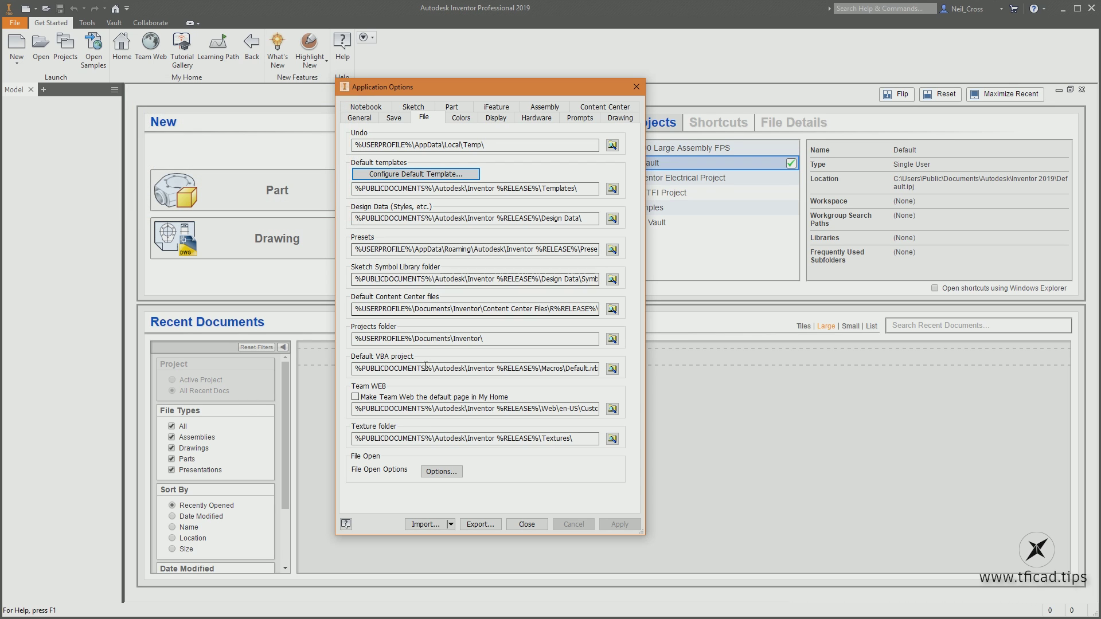
left_click(526, 524)
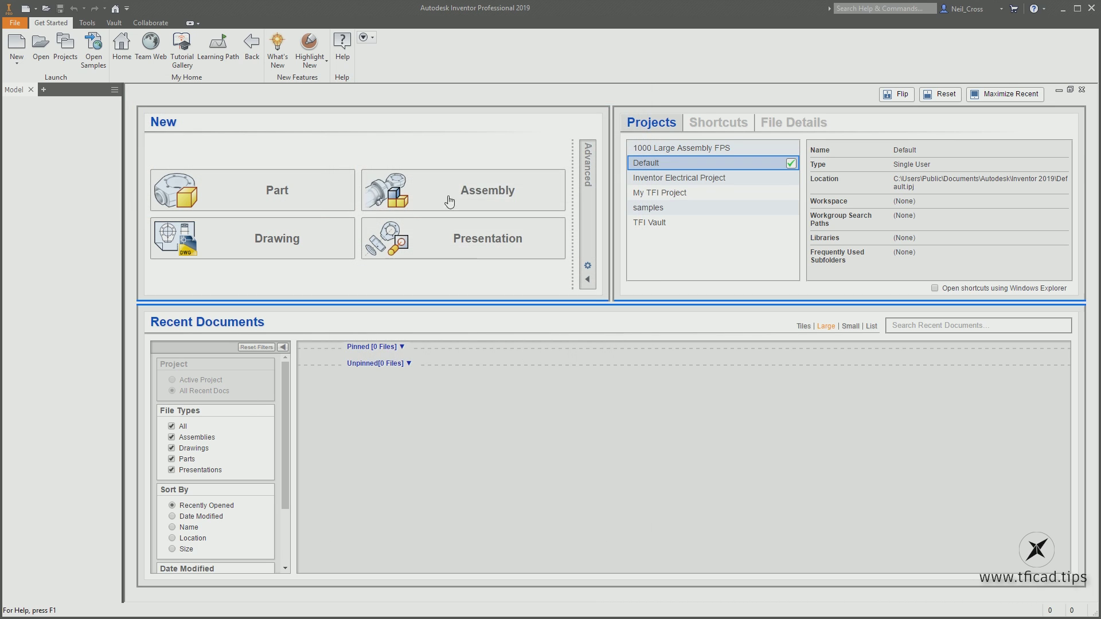
- Inspect the project's Appearance and Material Libraries without making changes
left_click(72, 58)
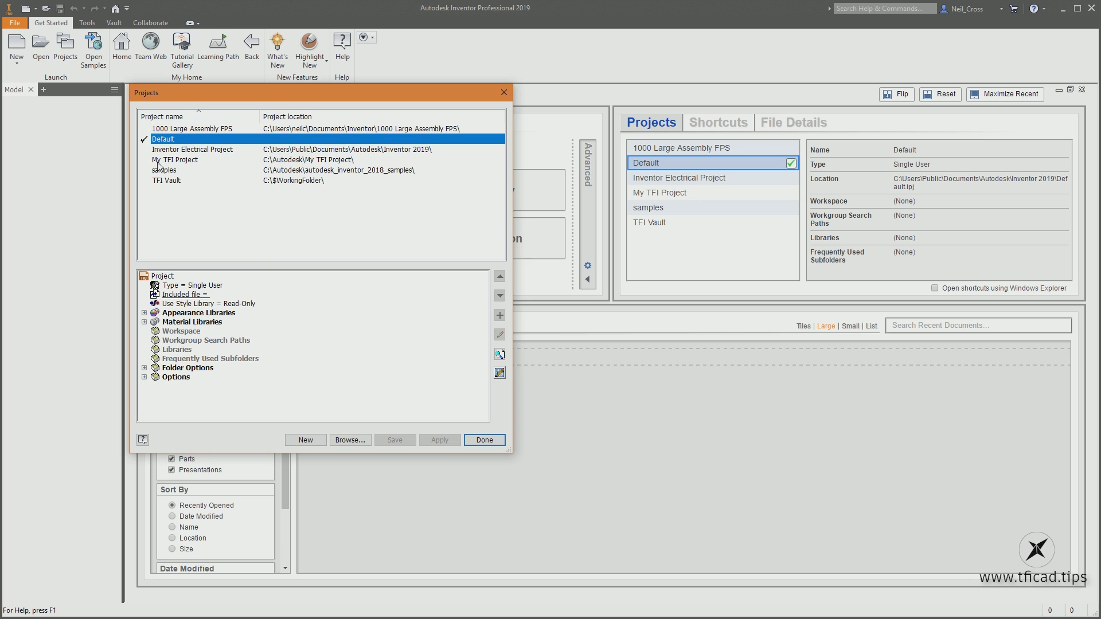
left_click(144, 313)
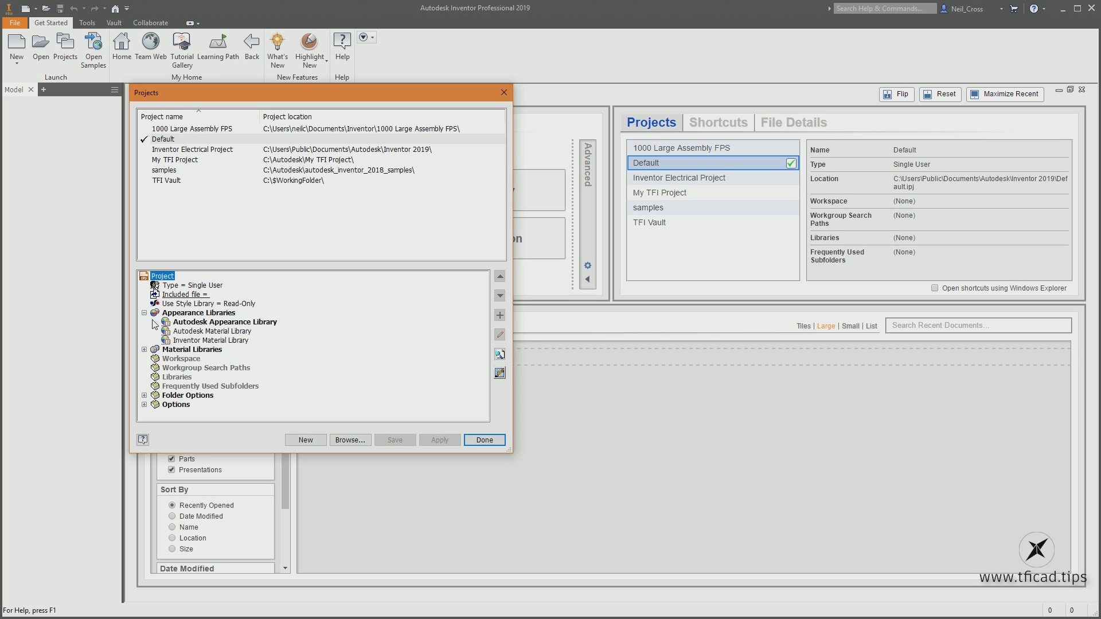
left_click(237, 322)
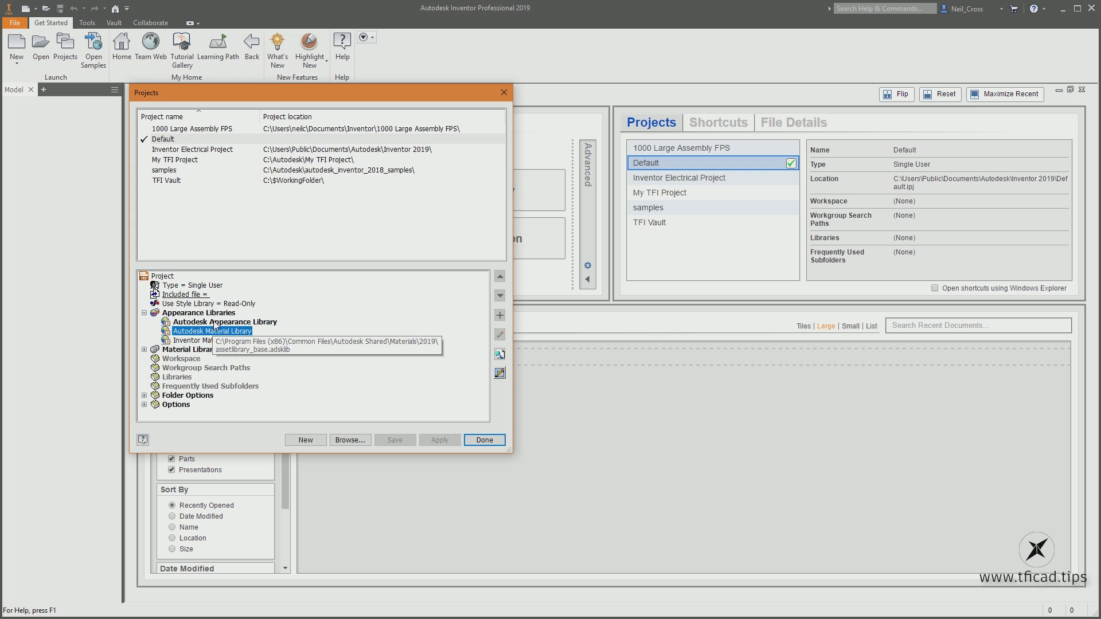
left_click(145, 349)
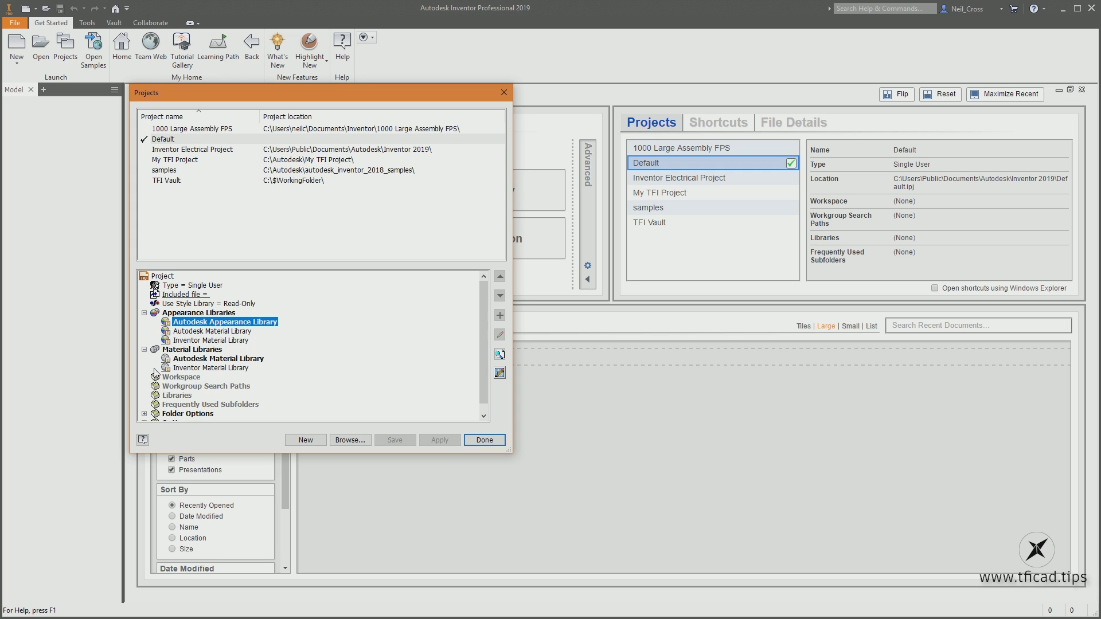
right_click(259, 360)
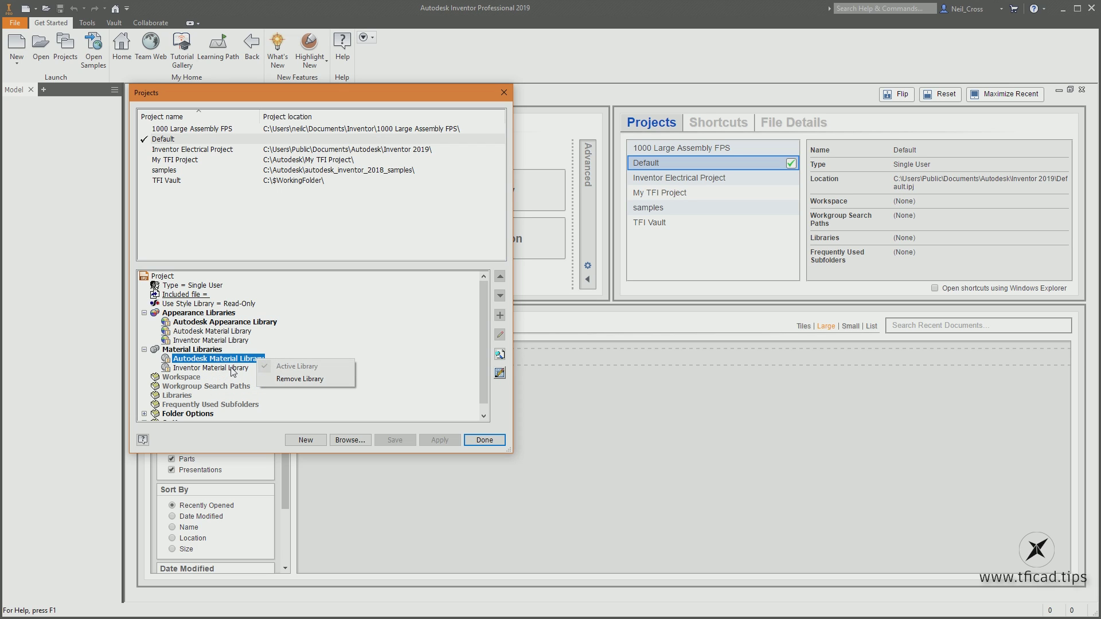
key("Escape")
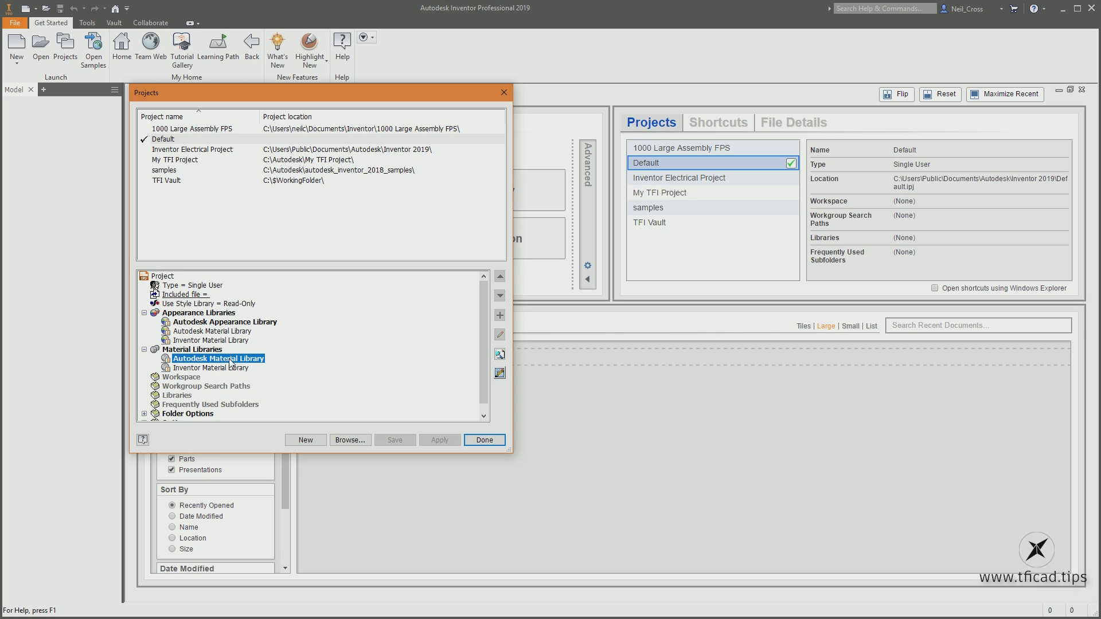
left_click(487, 439)
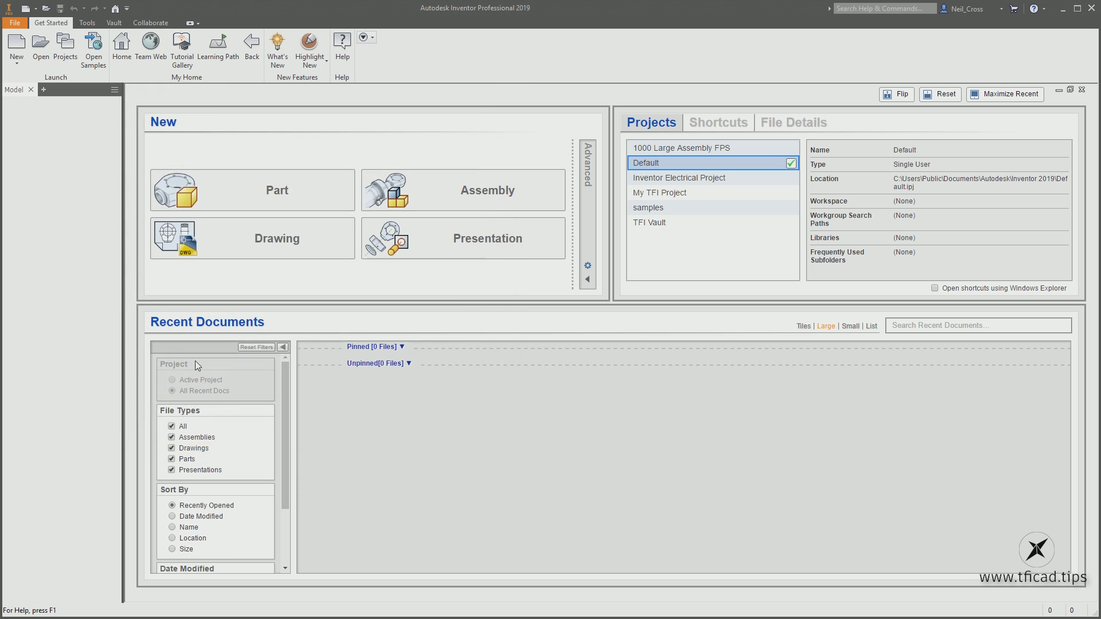
- Create a new part from the Standard.ipt template
left_click(17, 43)
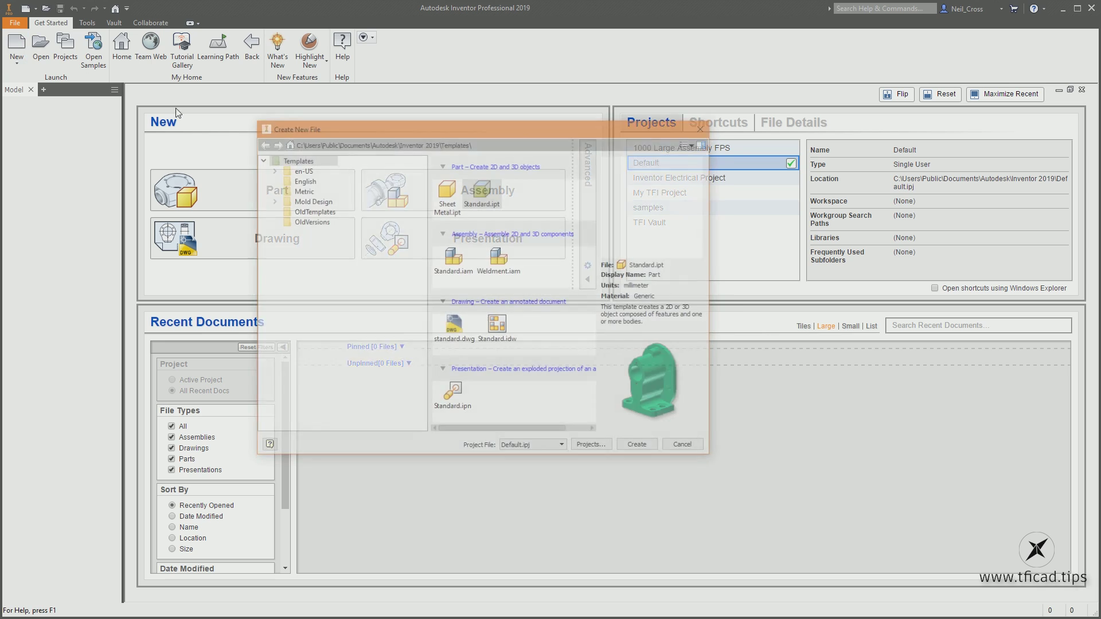
left_click(483, 200)
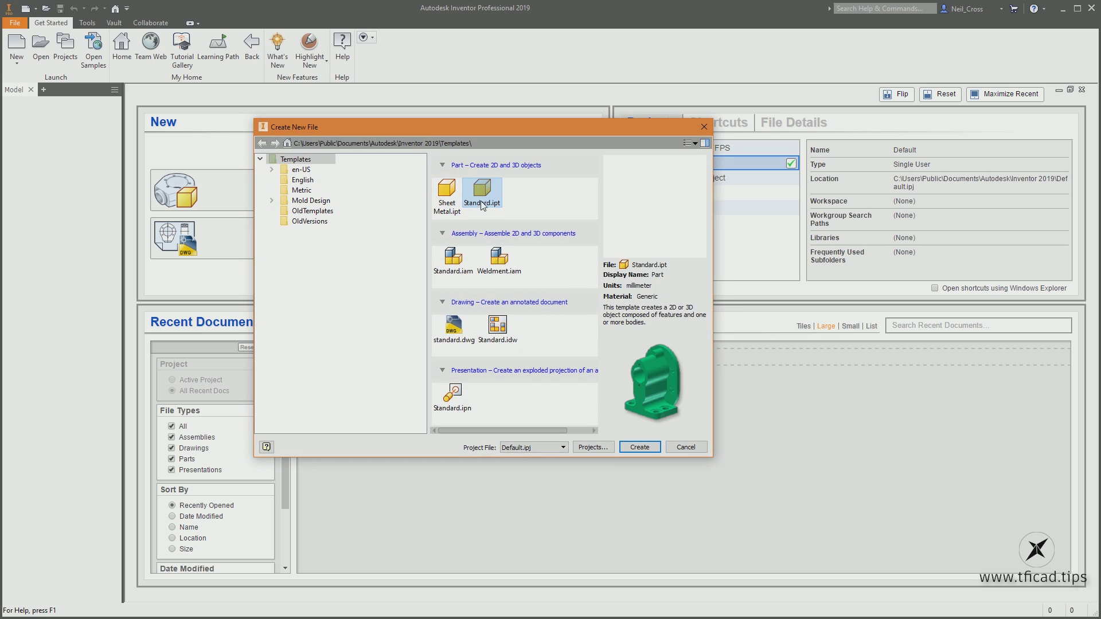
double_click(483, 195)
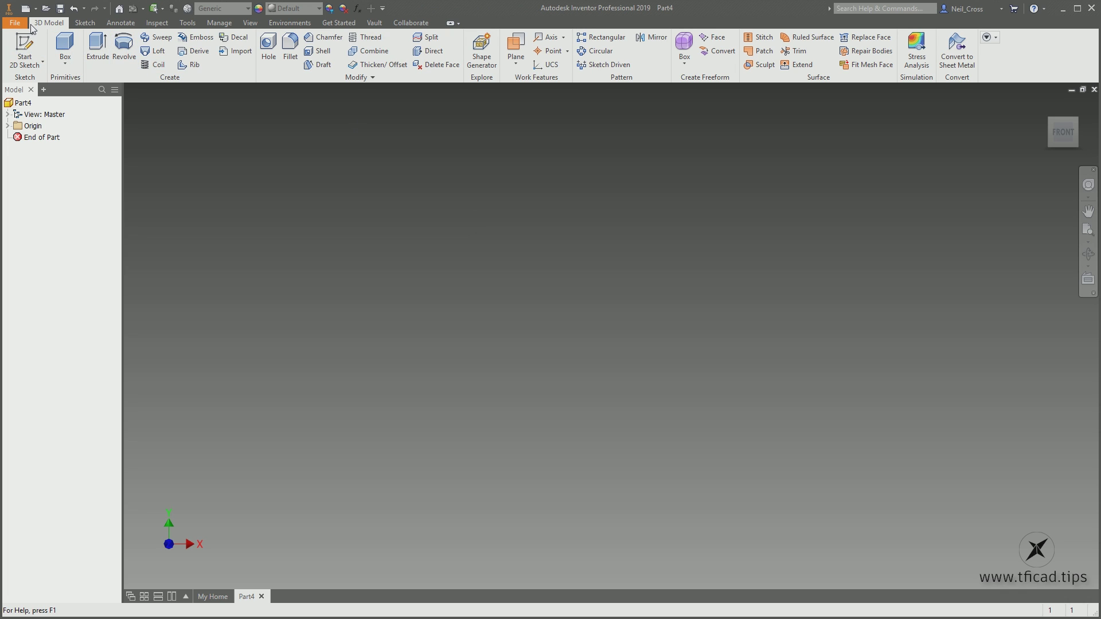
- Start a 2D sketch on the XZ Plane from the browser's Origin folder
left_click(25, 49)
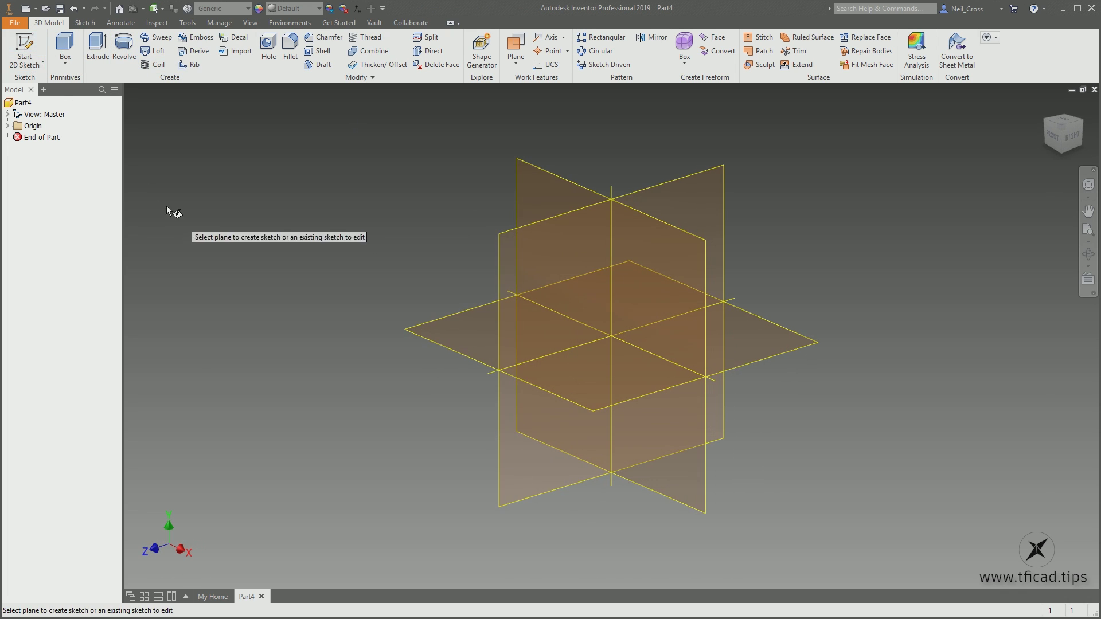
left_click(8, 126)
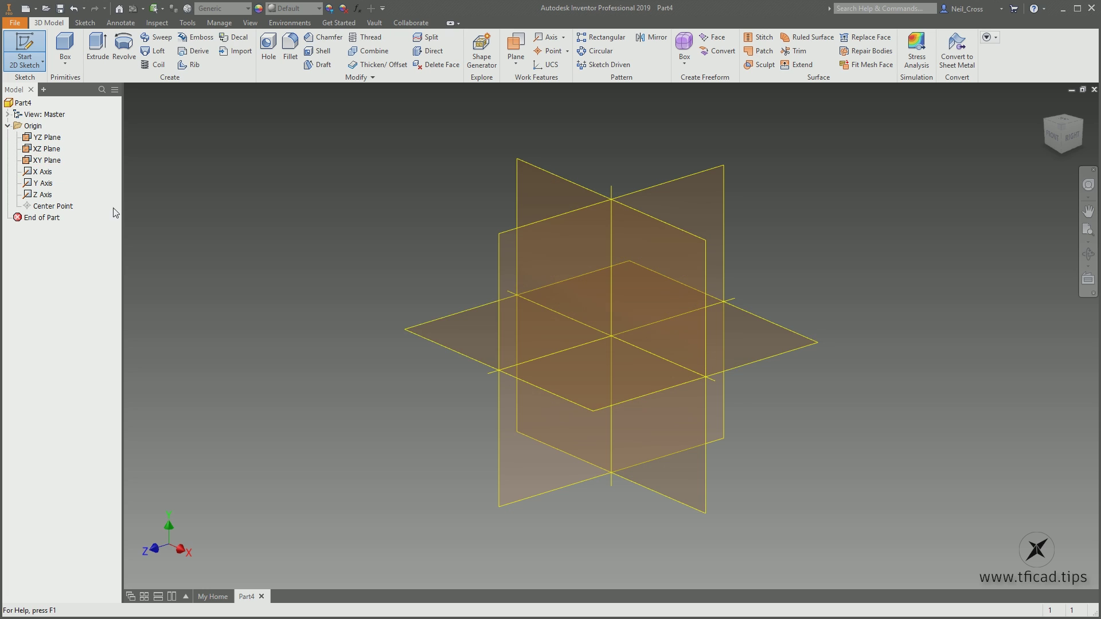
left_click(422, 325)
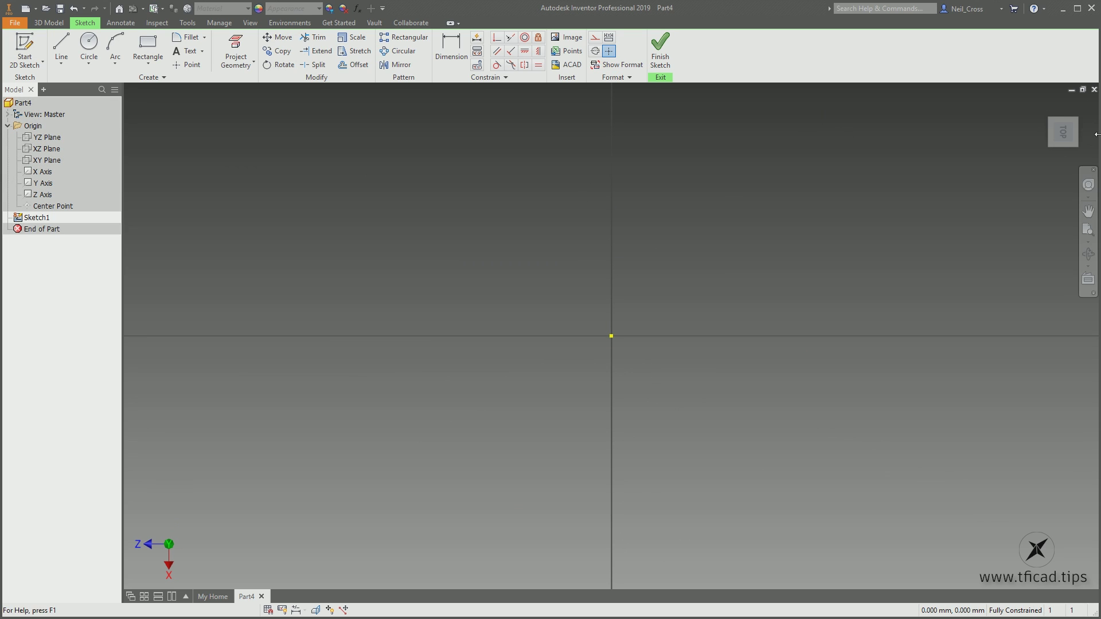
mouse_move(1093, 118)
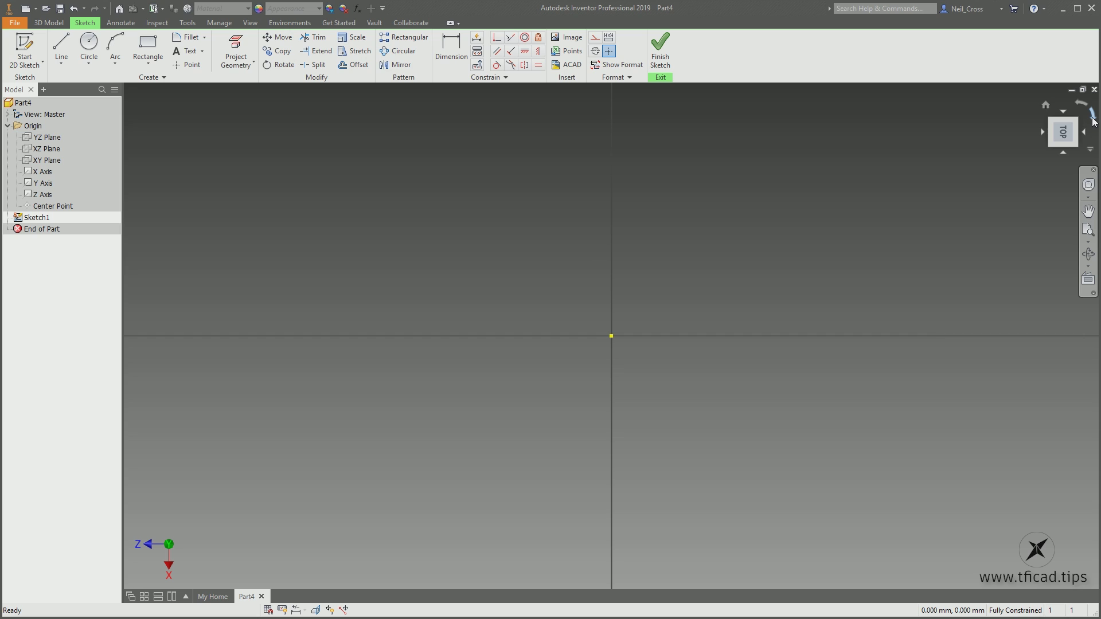
- Rotate the sketch view in its plane and pan so the origin sits lower
left_click(1093, 119)
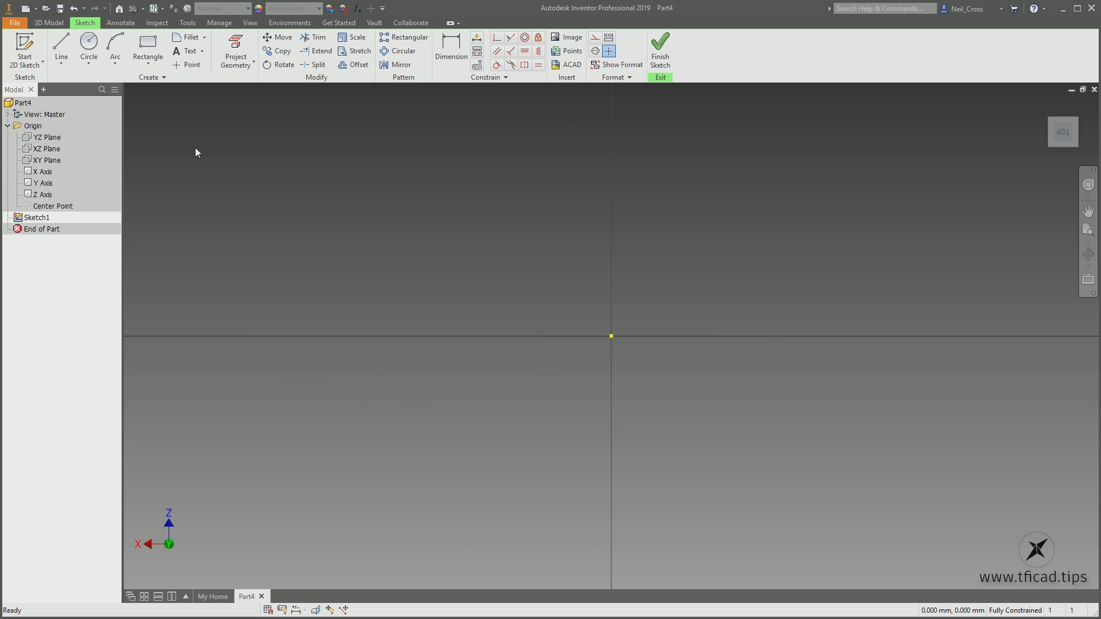
mouse_move(675, 235)
middle_mouse_down()
mouse_move(641, 339)
mouse_move(665, 413)
middle_mouse_up()
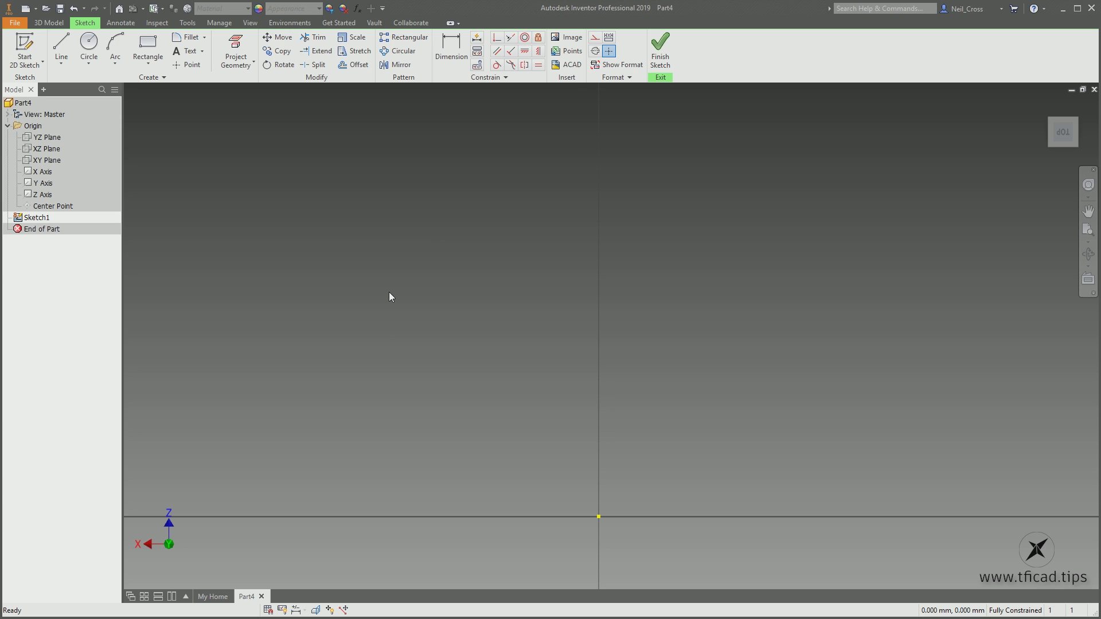
mouse_move(437, 305)
middle_mouse_down()
mouse_move(381, 309)
mouse_move(504, 307)
mouse_move(558, 339)
mouse_move(545, 300)
mouse_move(554, 318)
middle_mouse_up()
scroll(539, 321, "down", 3)
scroll(559, 344, "up", 2)
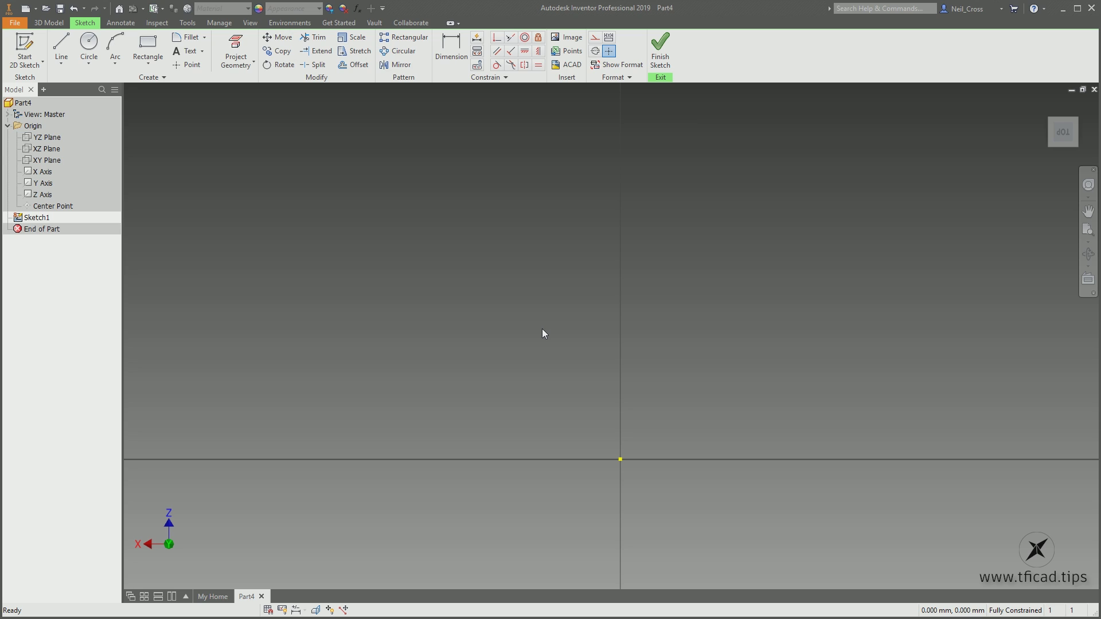
- Return to a flat sketch view with Z pointing up and the origin low, then start Line
key("F4")
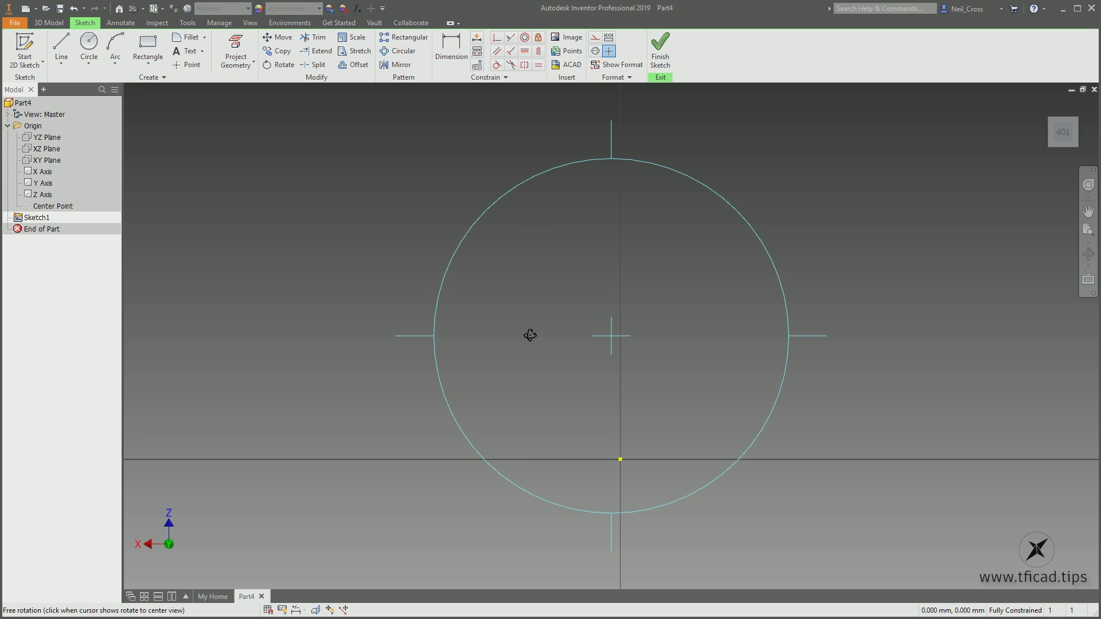
mouse_move(529, 336)
left_mouse_down()
mouse_move(550, 327)
mouse_move(582, 238)
mouse_move(383, 250)
mouse_move(597, 289)
mouse_move(563, 217)
mouse_move(508, 297)
mouse_move(466, 315)
left_mouse_up()
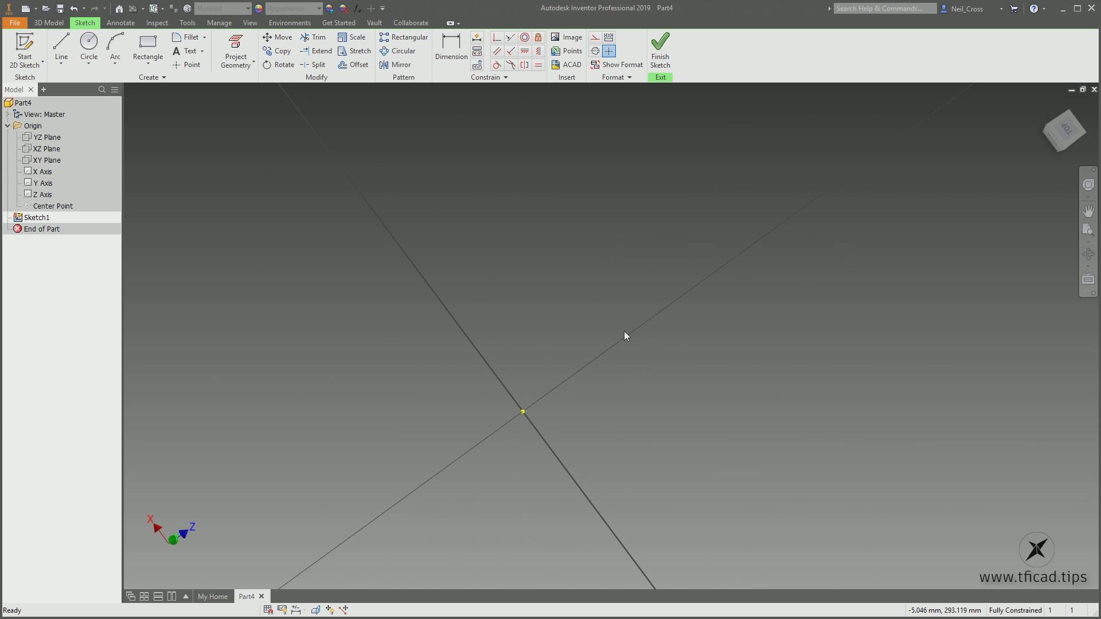
left_click(1087, 211)
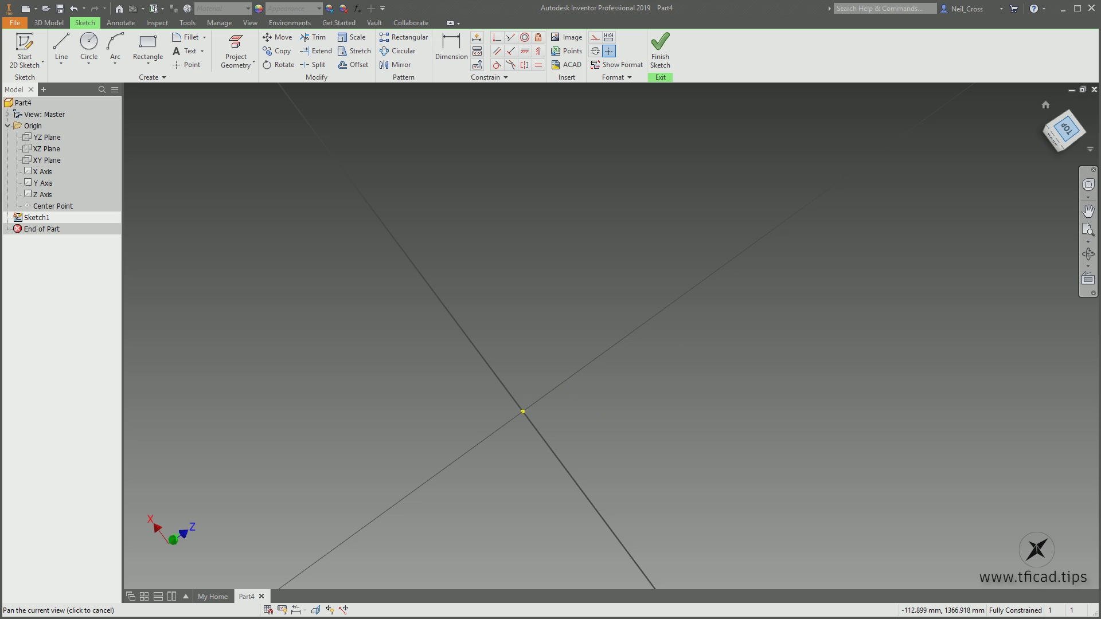
key("F5")
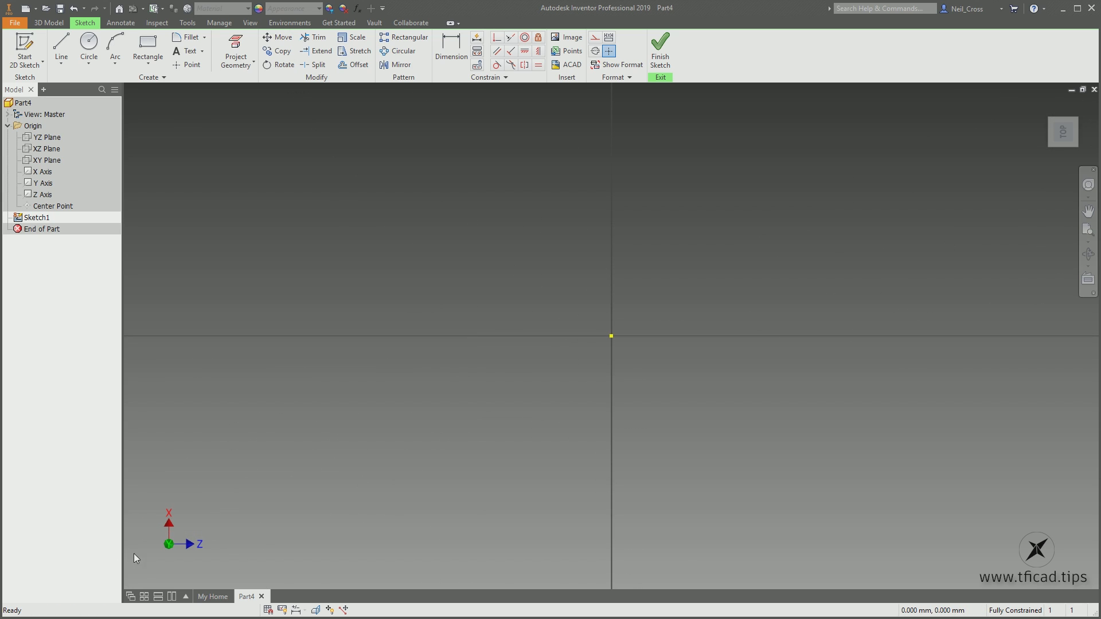
left_click(1085, 108)
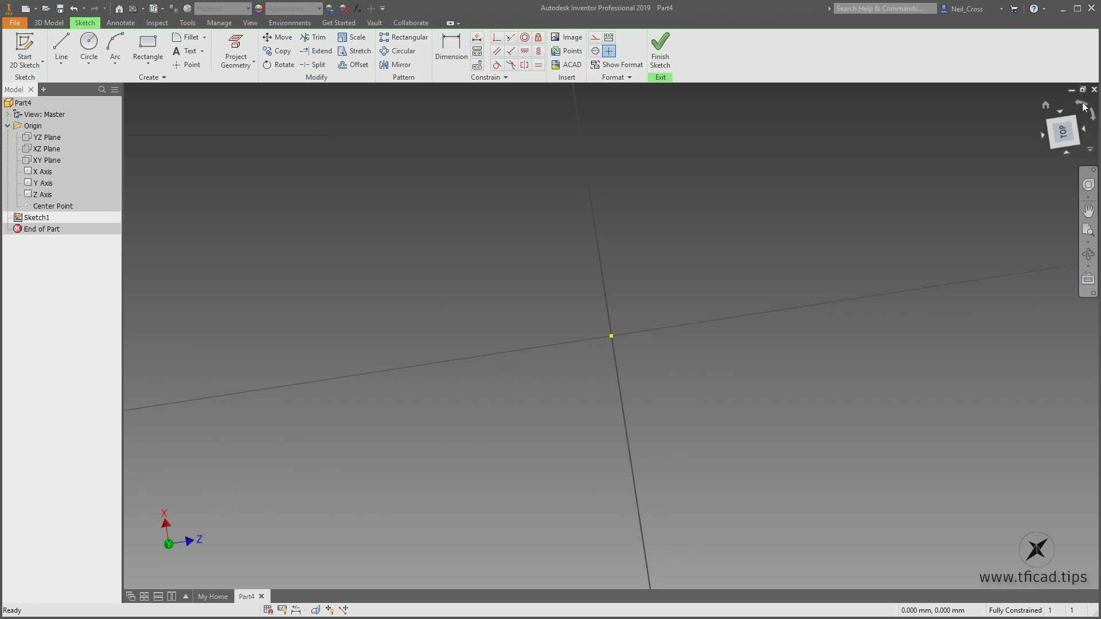
middle_click_drag(631, 303, 654, 438)
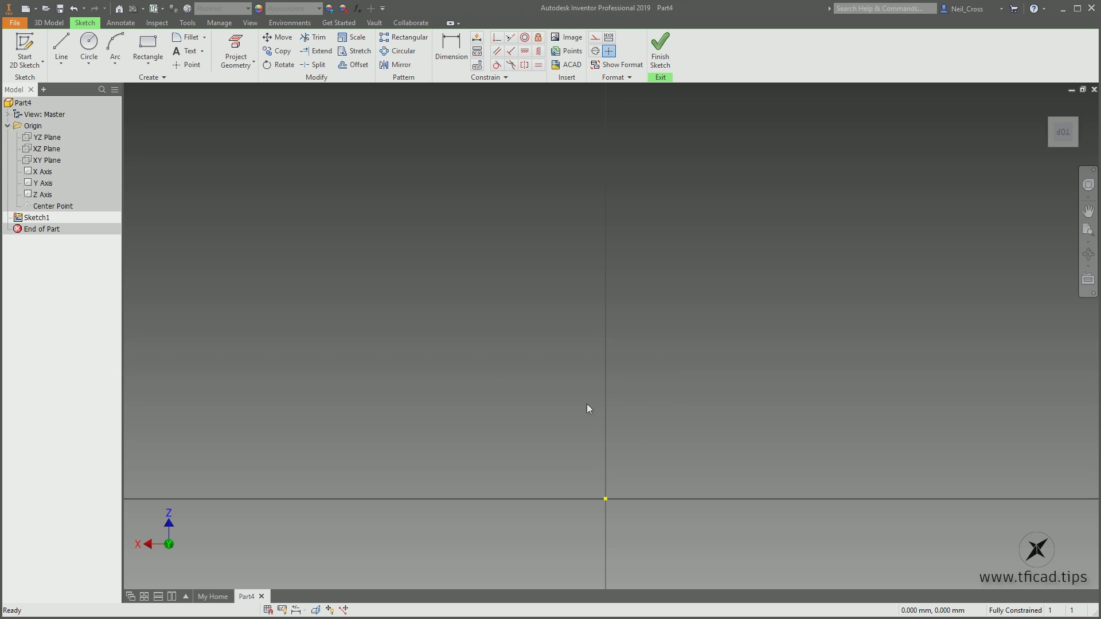
left_click(68, 56)
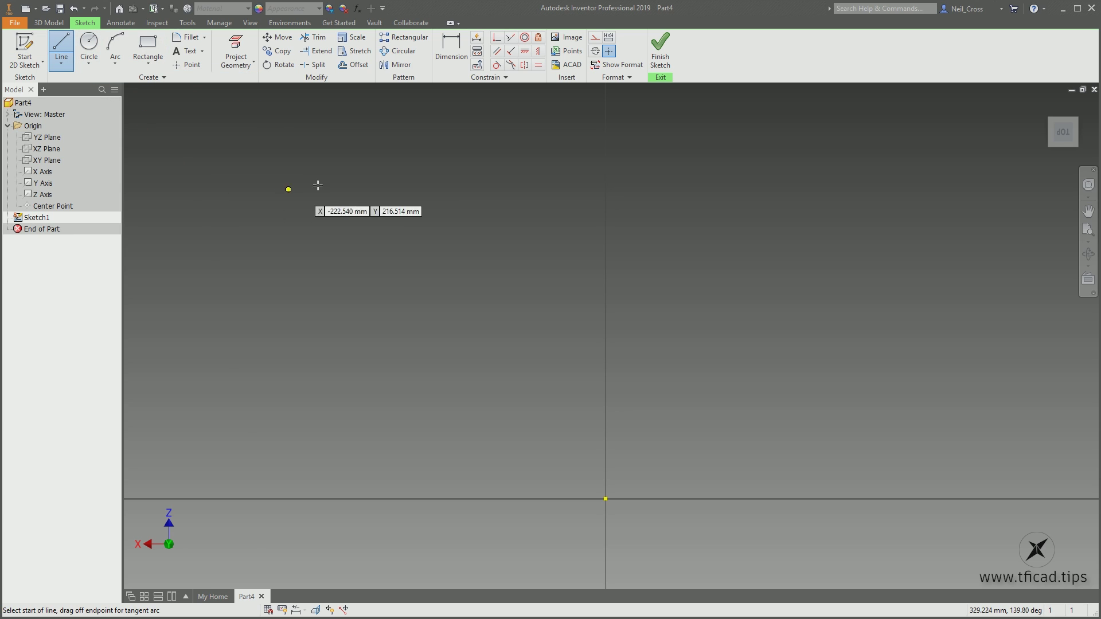
- Draw a 155 mm construction centerline straight up from the origin
left_click(595, 52)
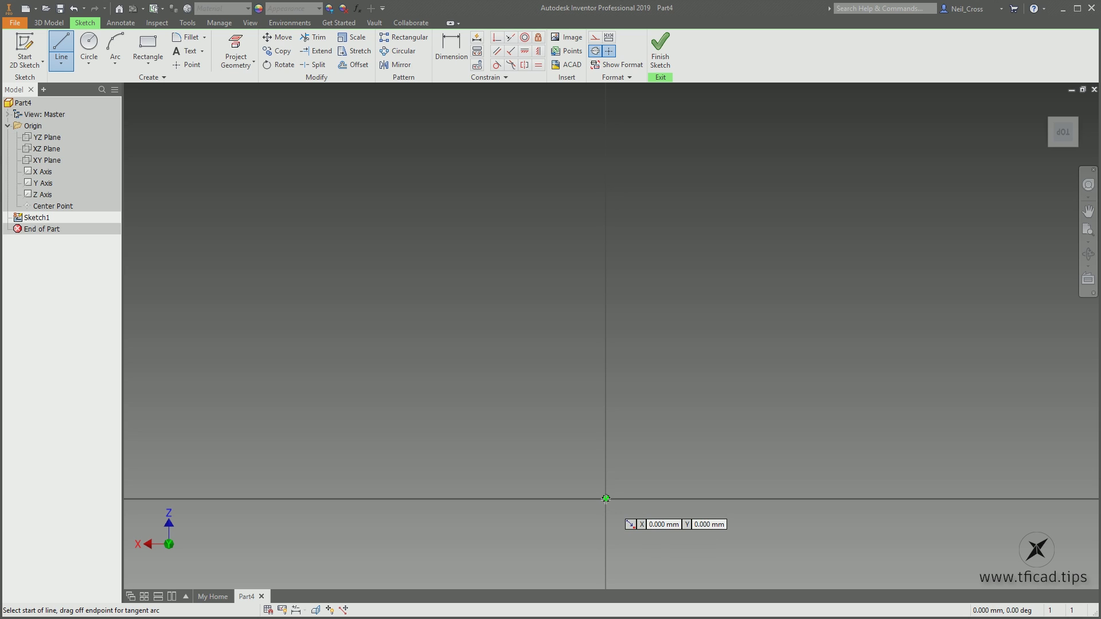
left_click(605, 499)
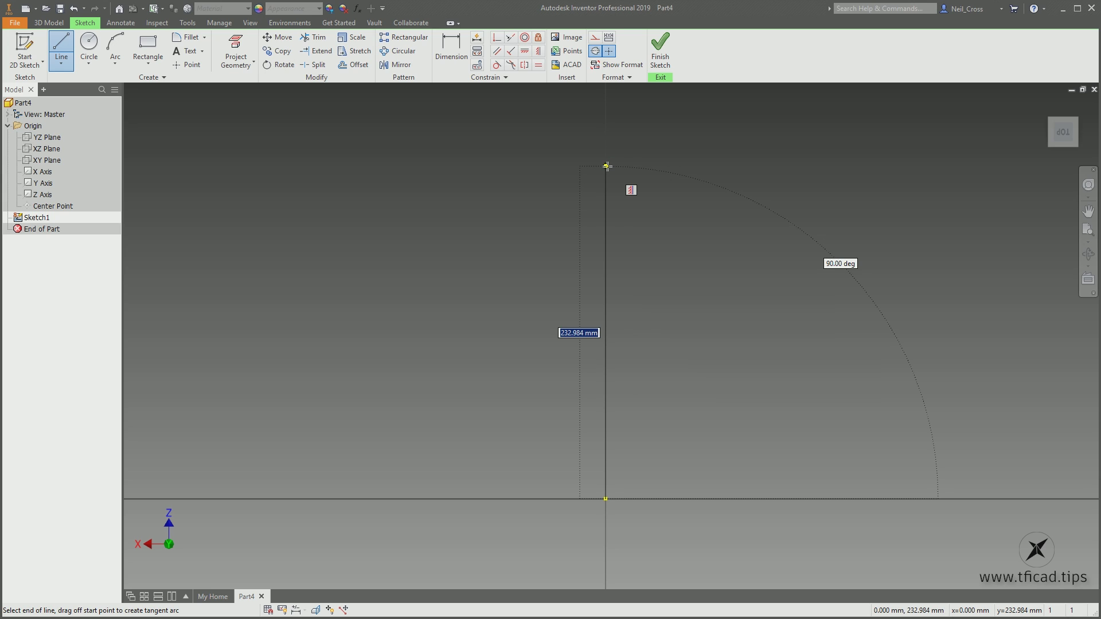
type("155")
key("Return")
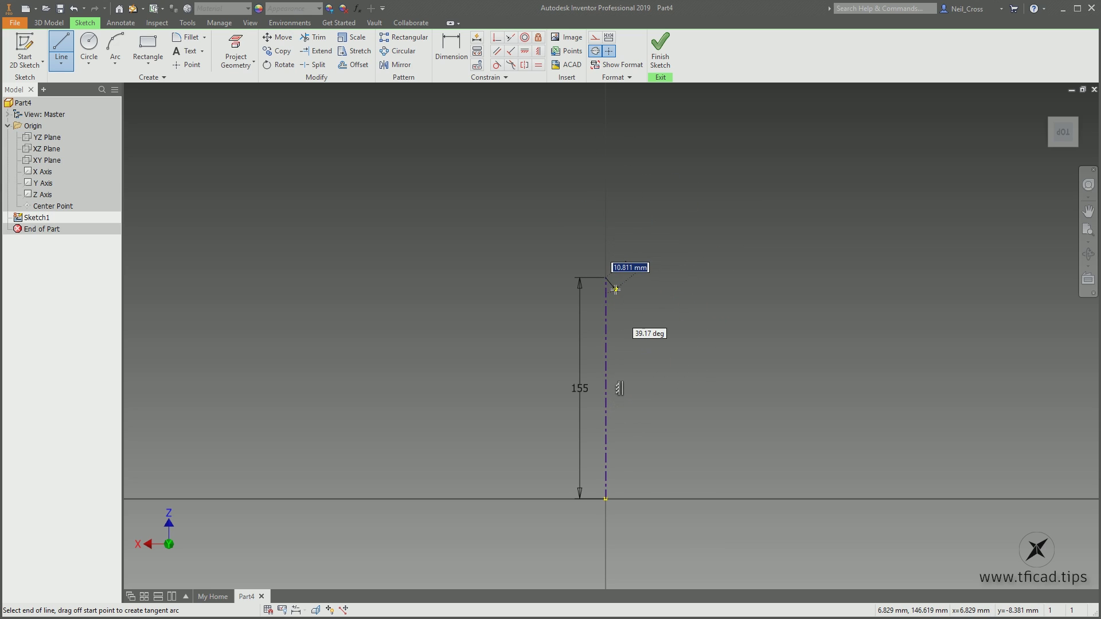
key("Escape")
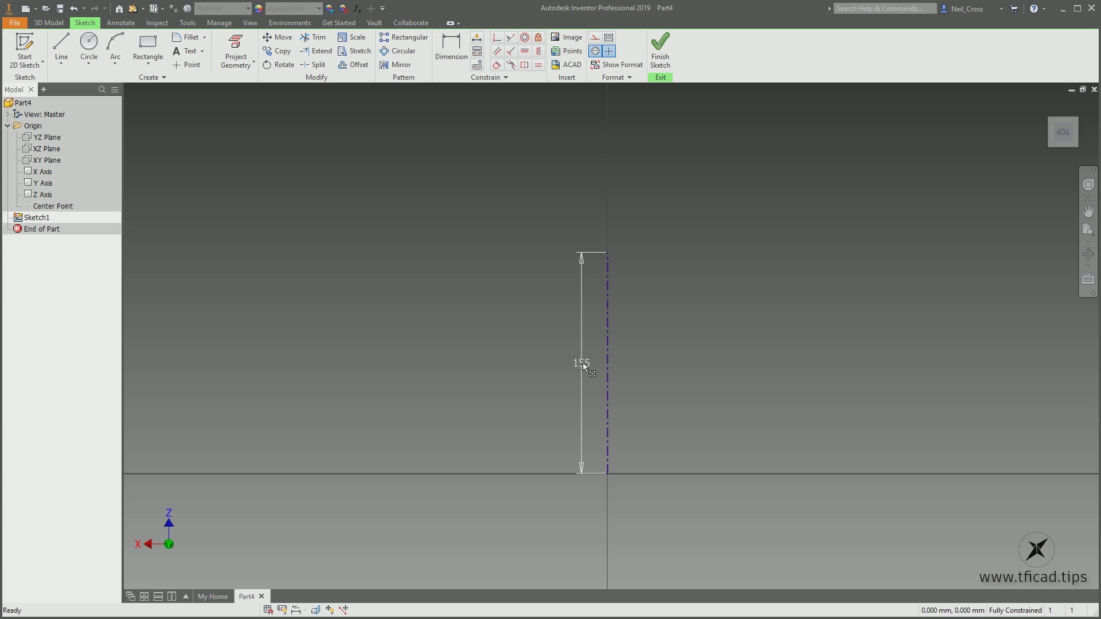
- Move the 155 dimension to the centerline's right side and restart the Line tool
left_click_drag(583, 365, 665, 370)
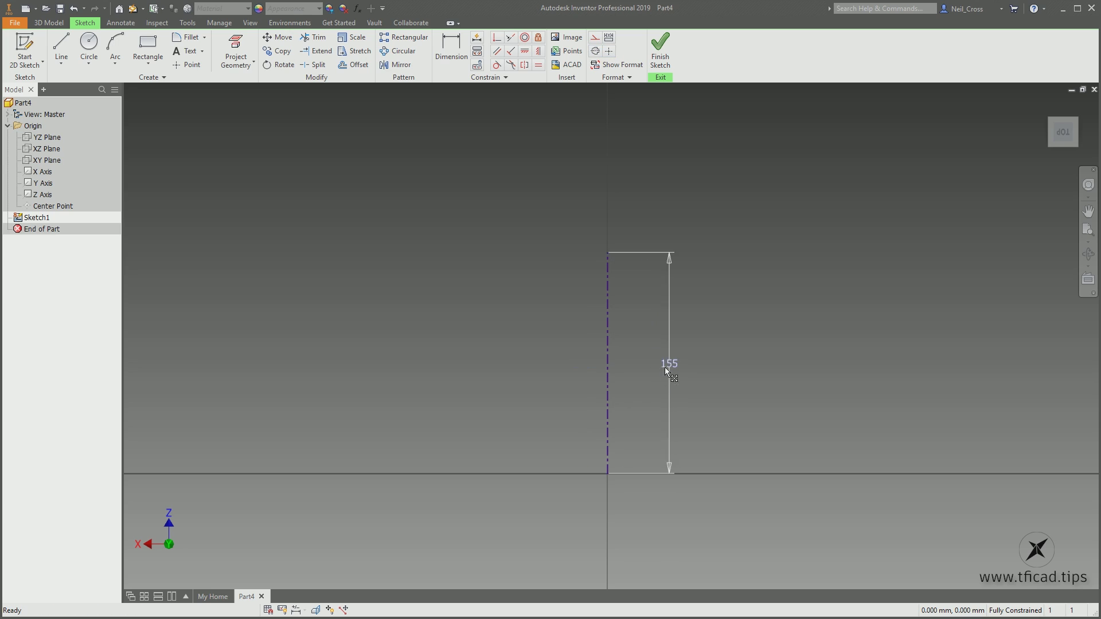
left_click(453, 379)
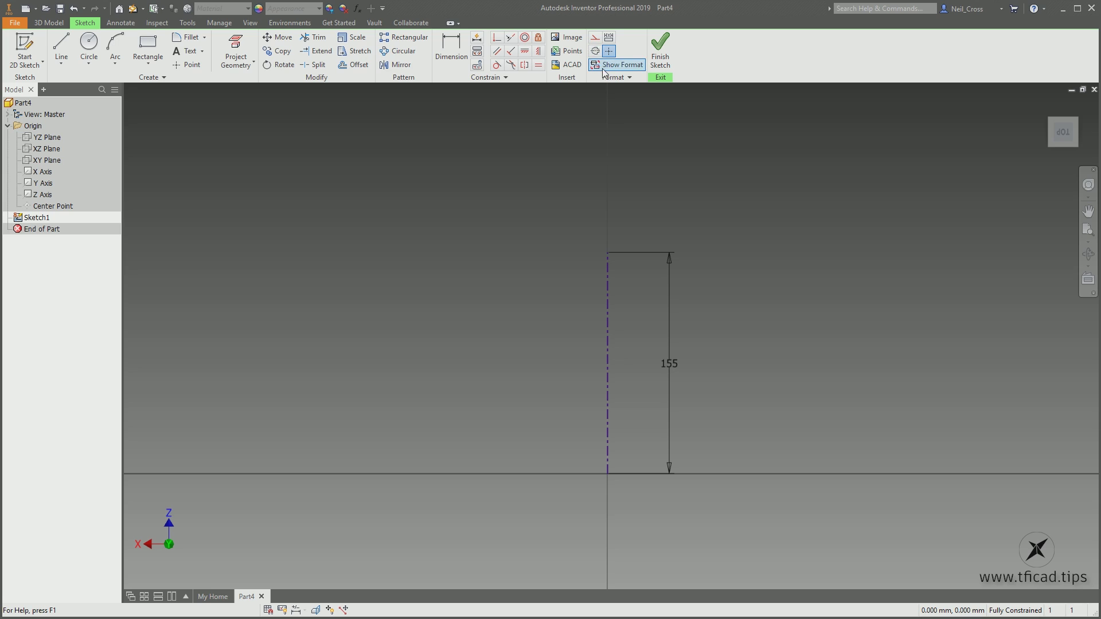
left_click(61, 46)
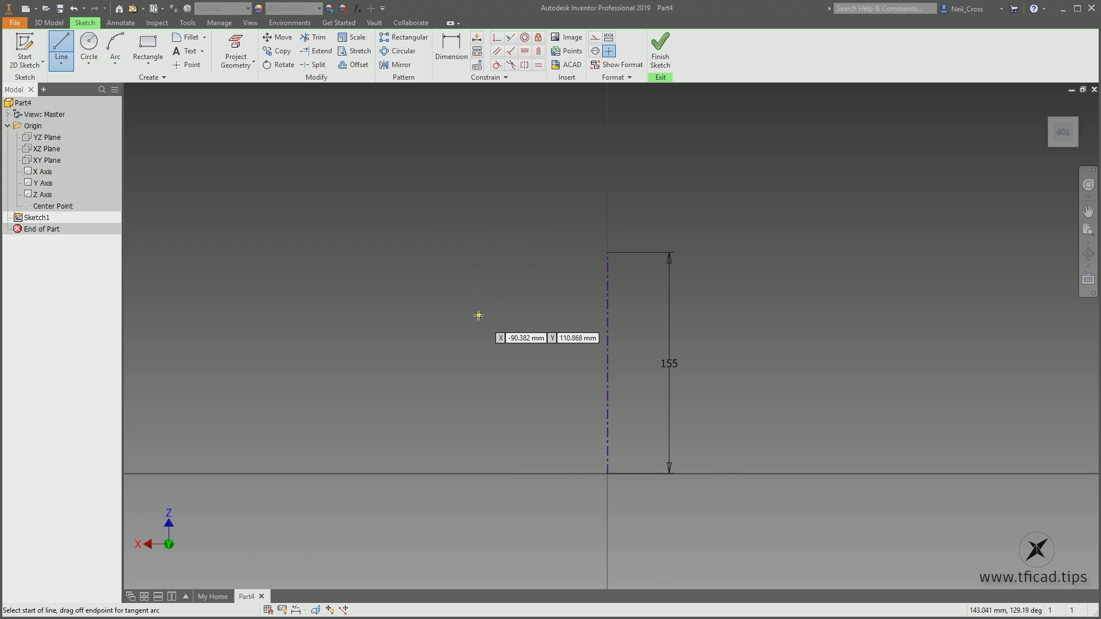
- Draw the stepped profile from the origin: sloped, vertical and up-left slanted segments
left_click(607, 474)
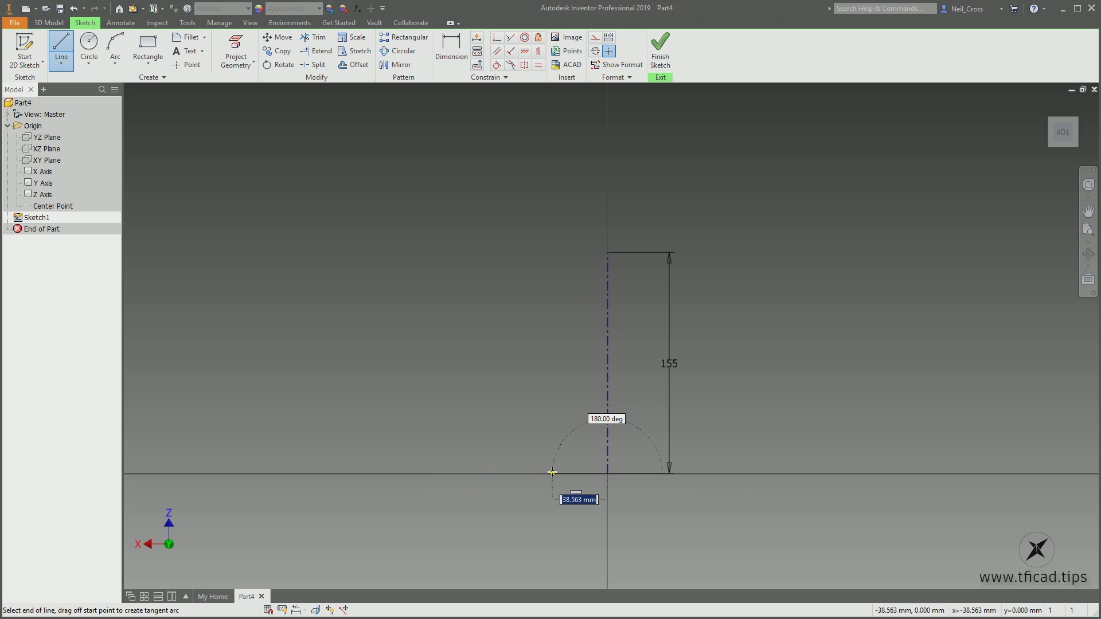
key("Escape")
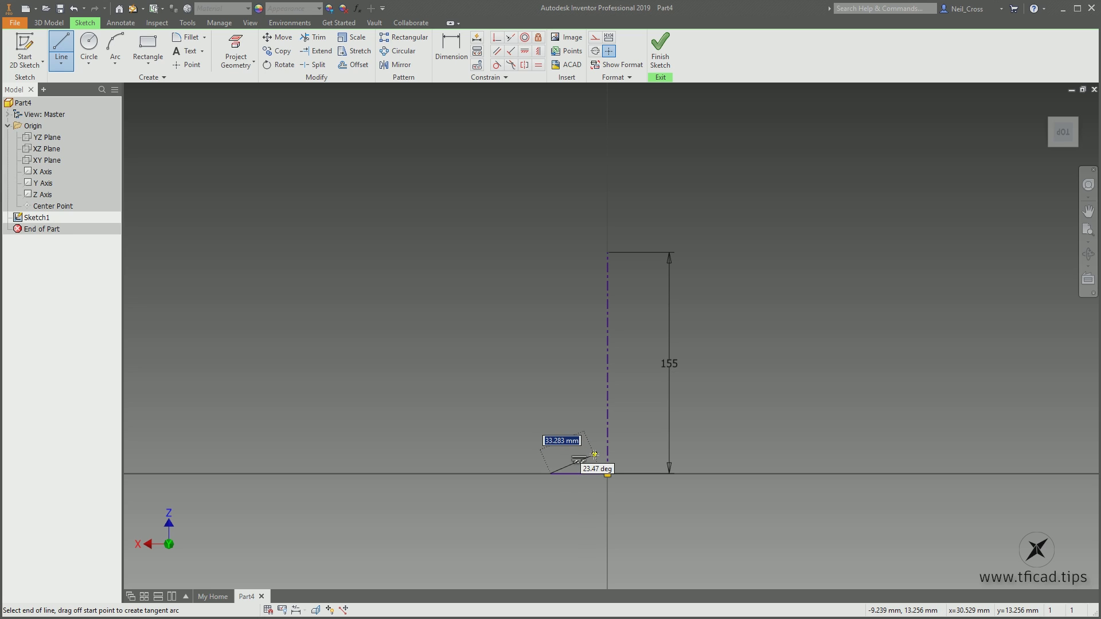
left_click(595, 454)
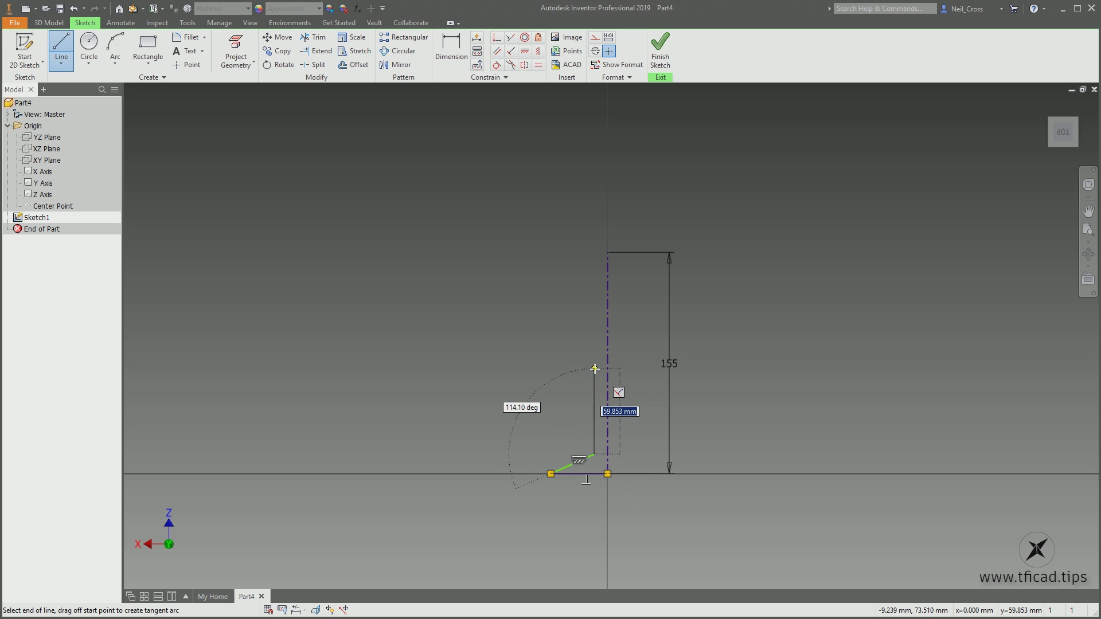
left_click(594, 368)
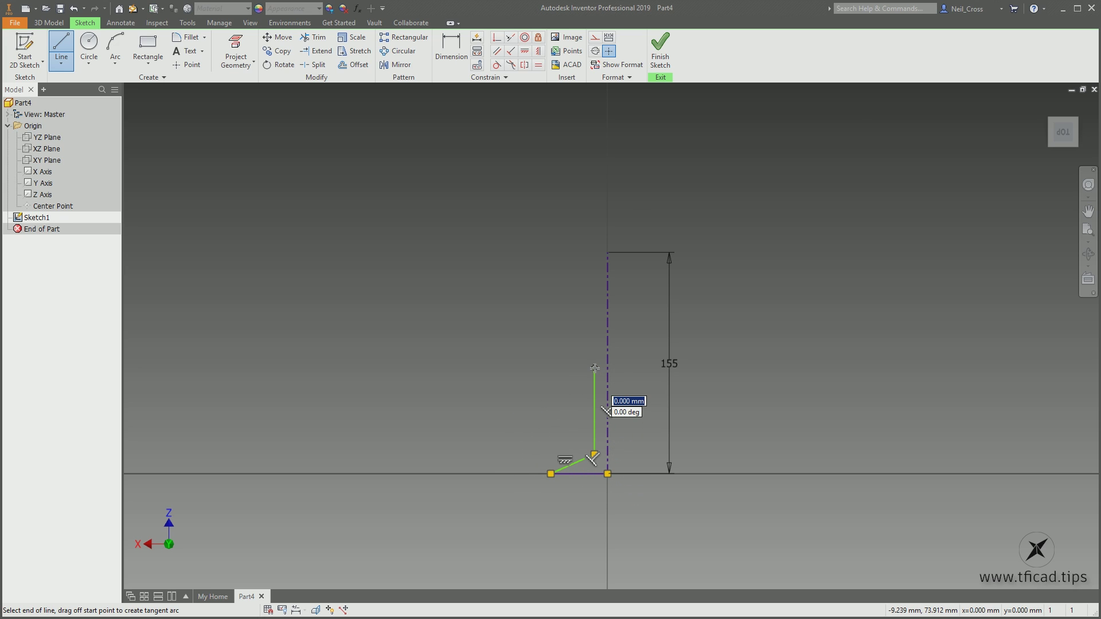
left_click(555, 354)
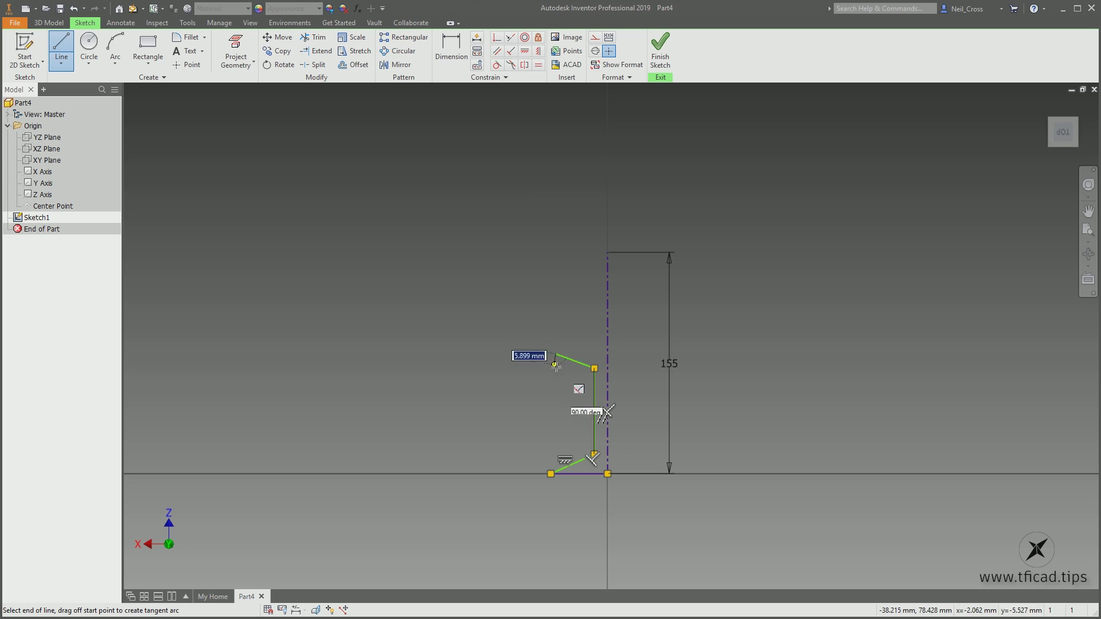
key("Escape")
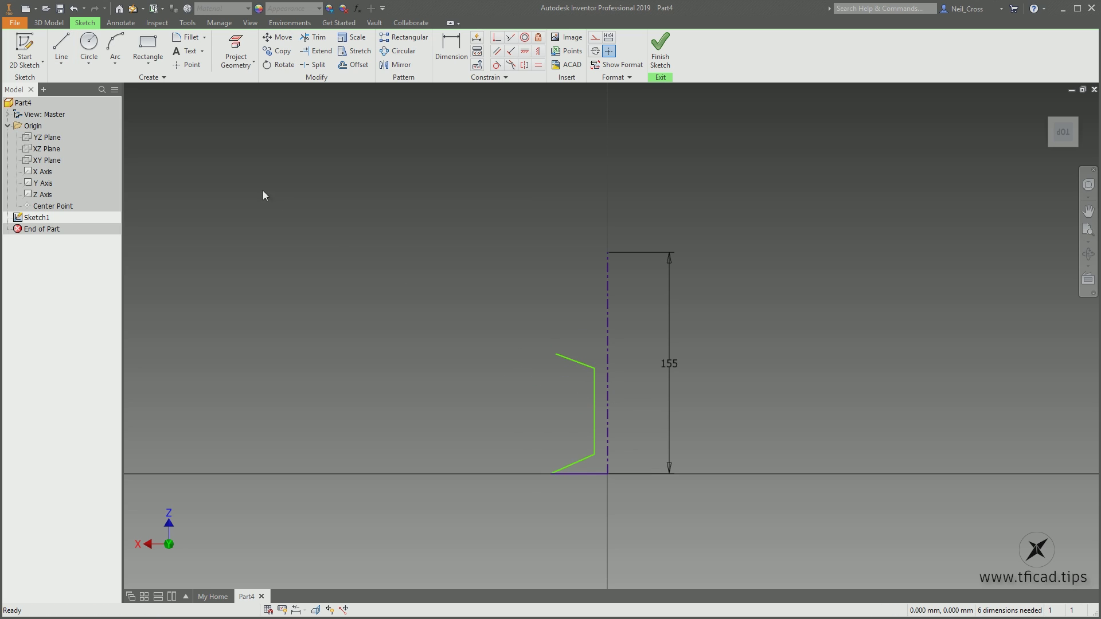
- Draw a short horizontal line leftward from the centerline's top end
left_click(60, 47)
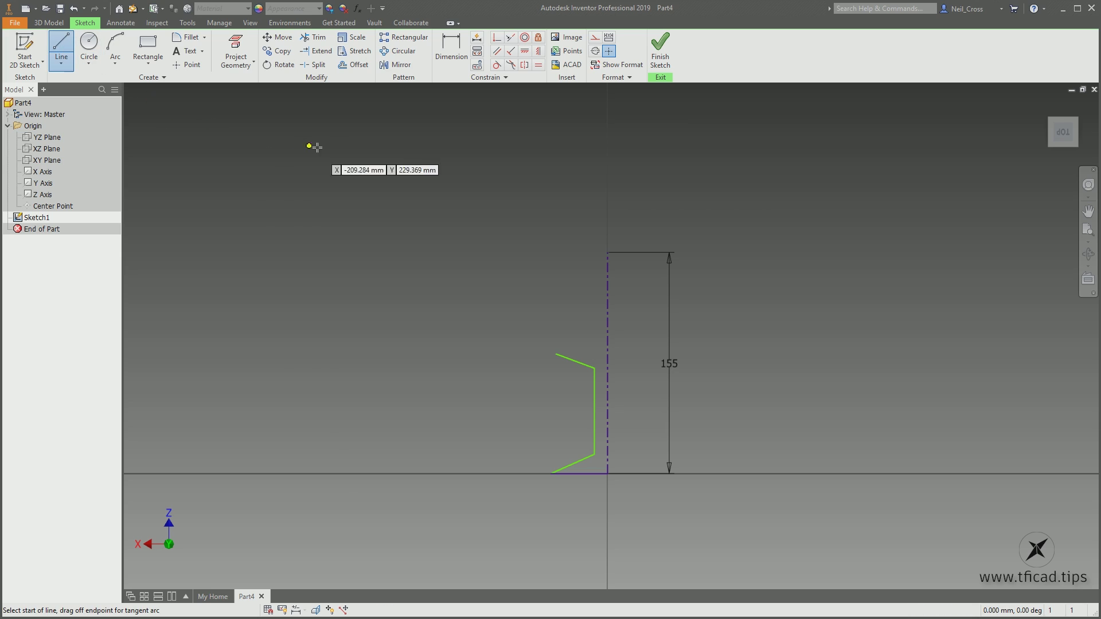
left_click(606, 251)
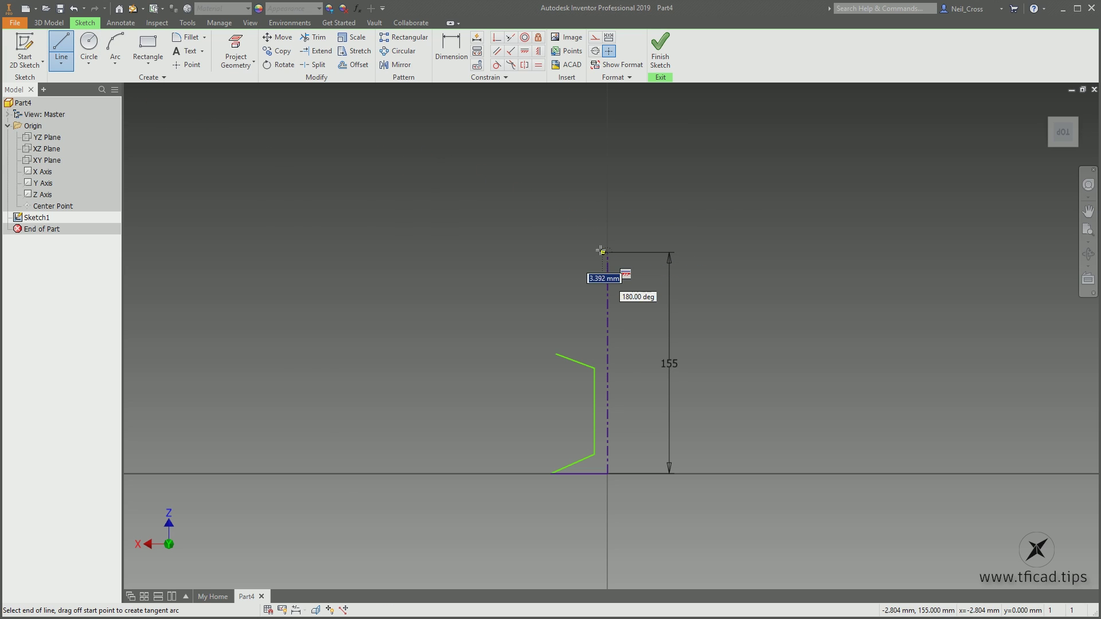
left_click(571, 251)
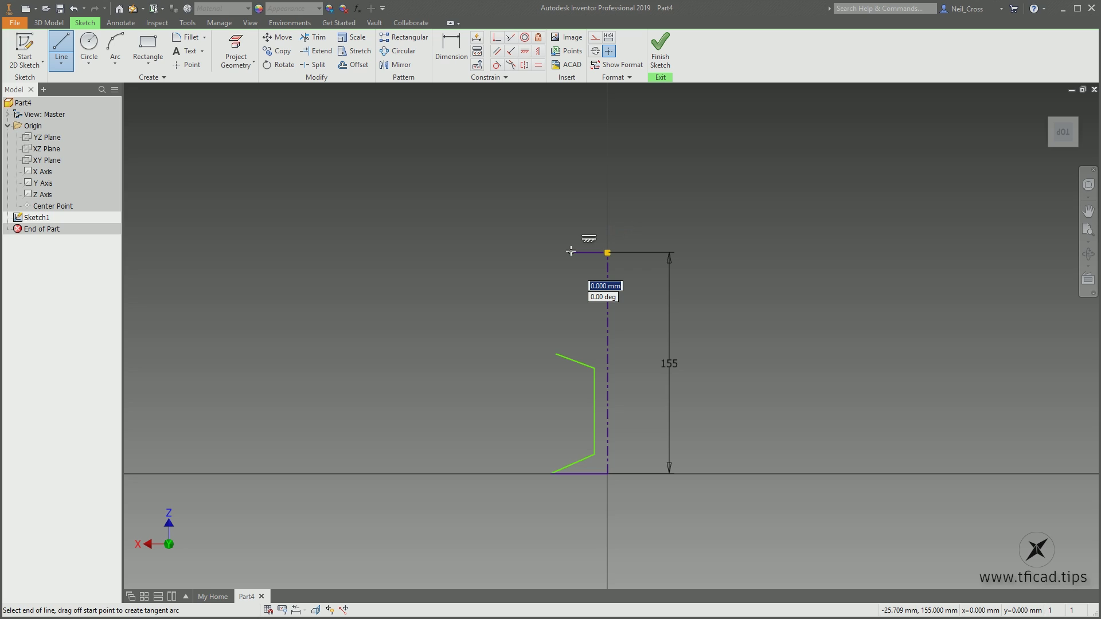
key("Escape")
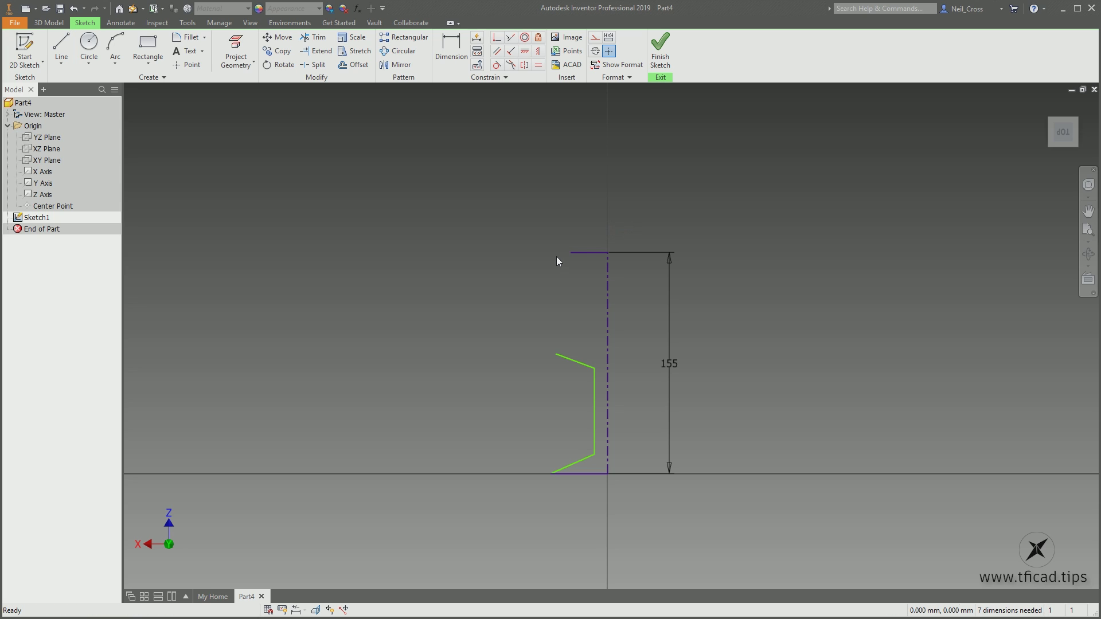
- Draw a three-point arc from the slanted line's upper end to the top line's left end
left_click(116, 62)
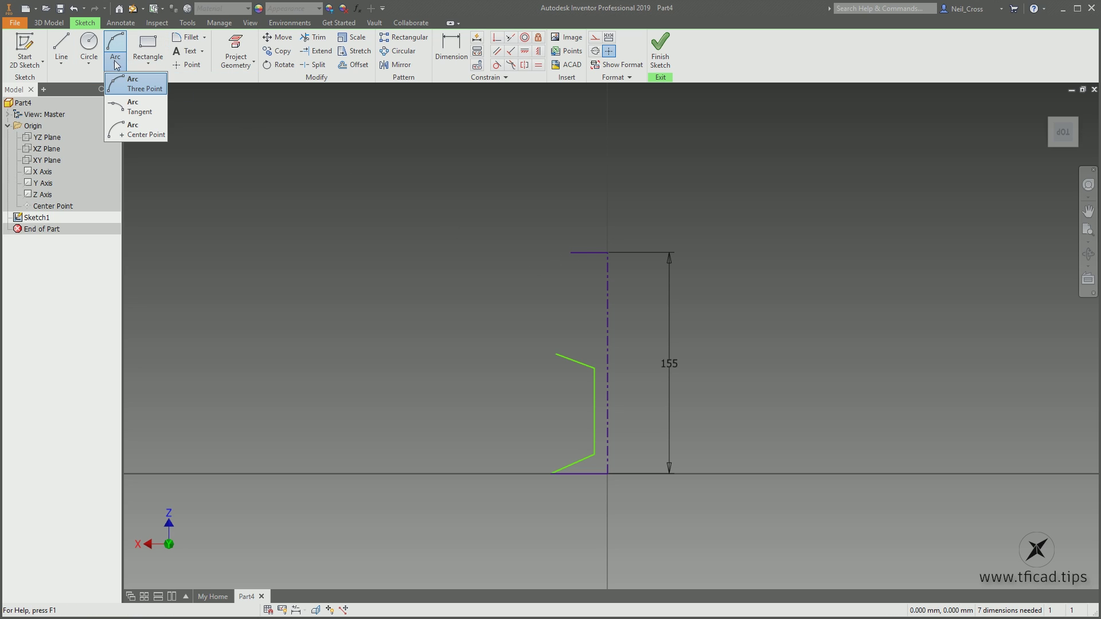
left_click(117, 67)
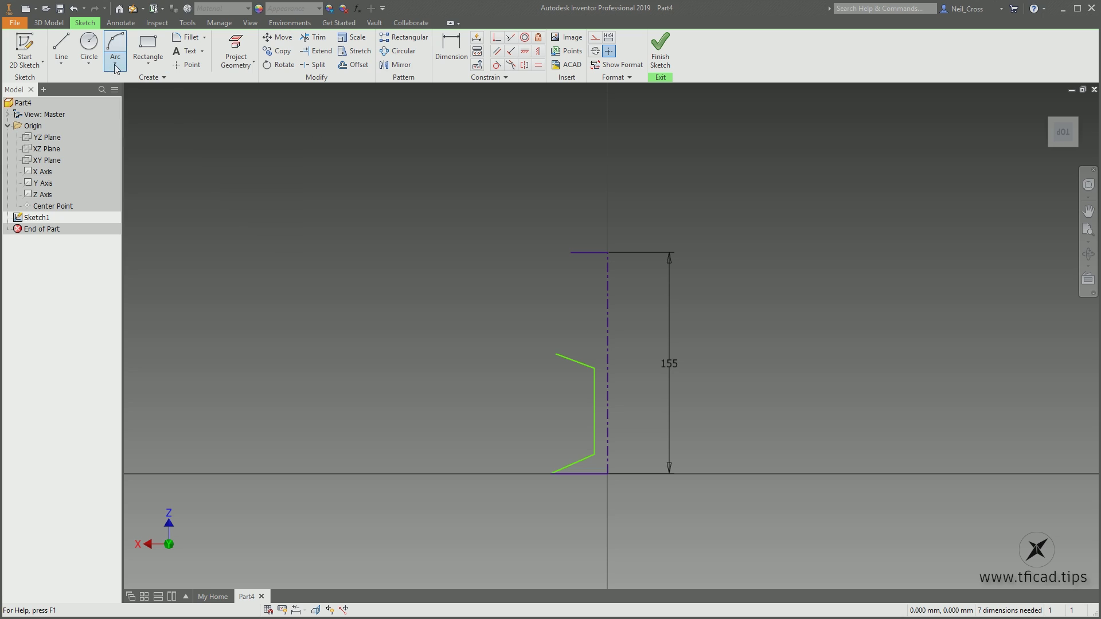
left_click(120, 67)
left_click(148, 86)
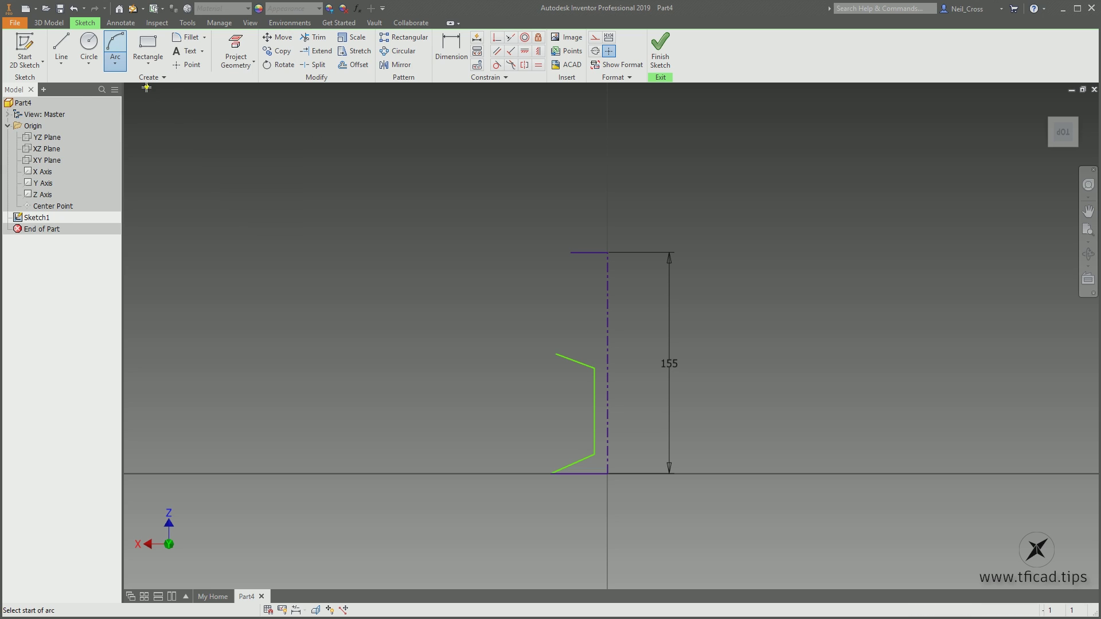
left_click(555, 353)
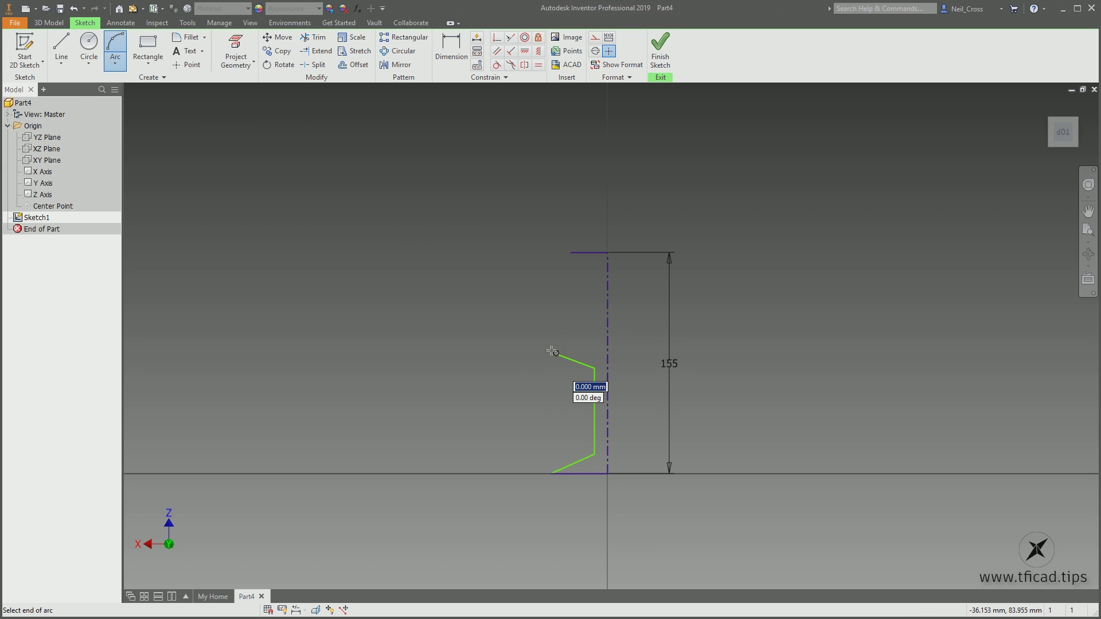
left_click(570, 254)
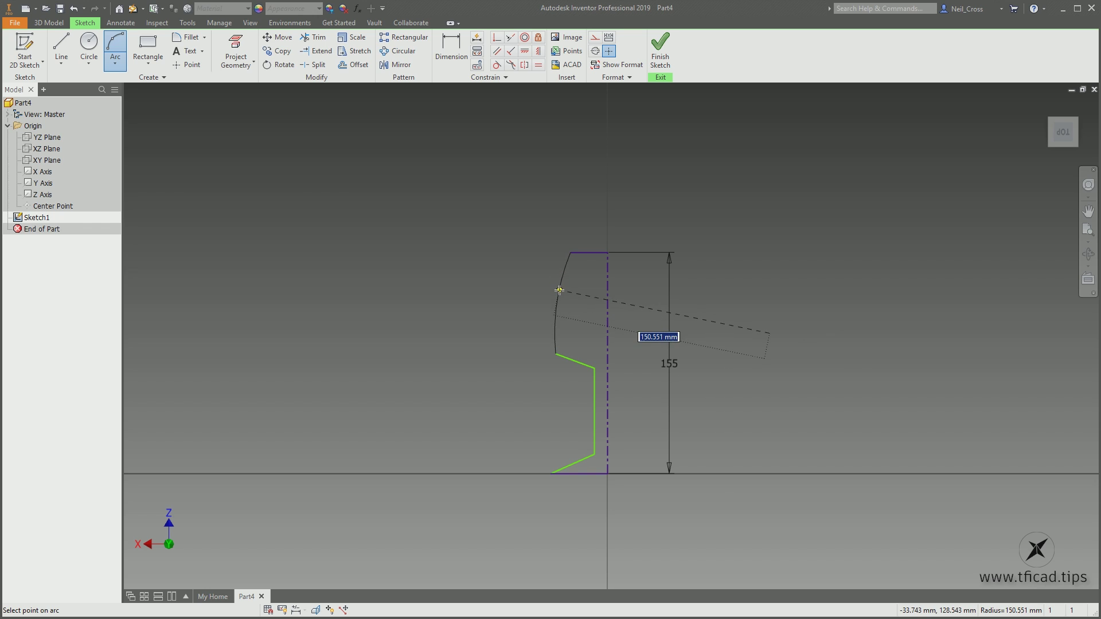
left_click(560, 284)
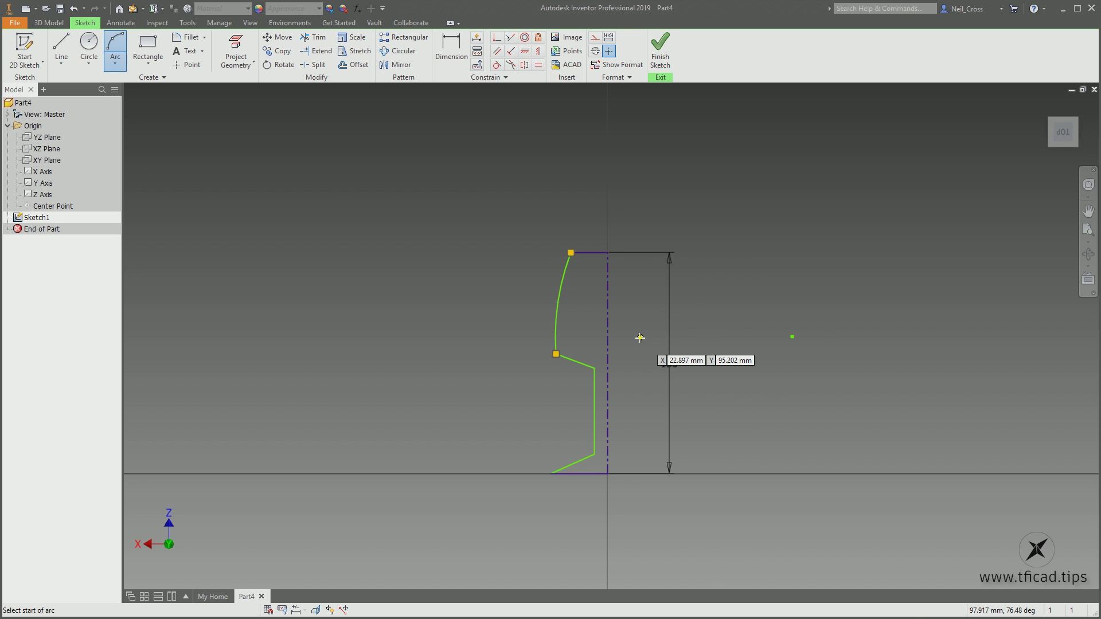